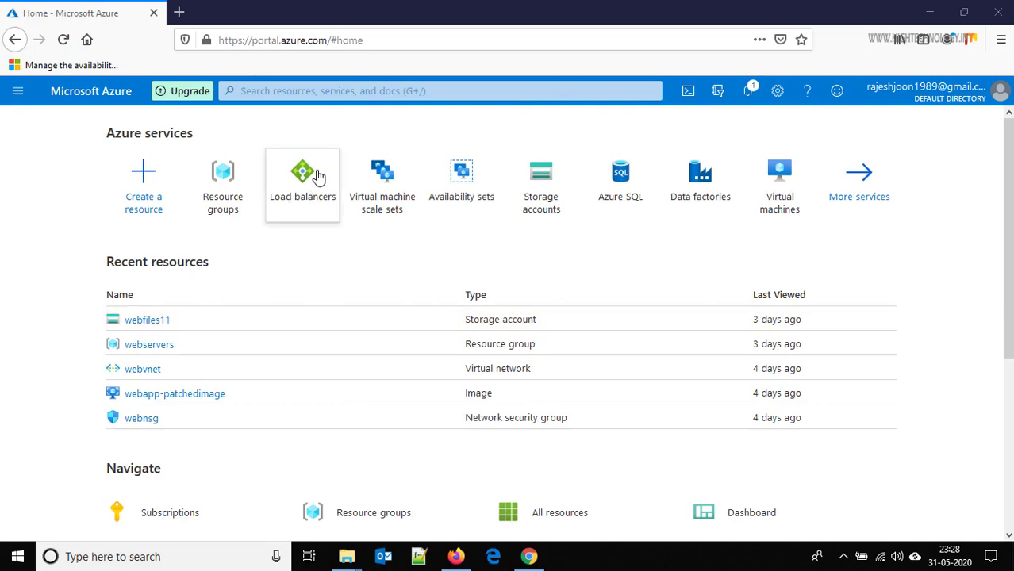
- Find Load balancers through the 'lo' search and open the Create load balancer form
{"action": "left_click", "coordinate": [316, 94]}
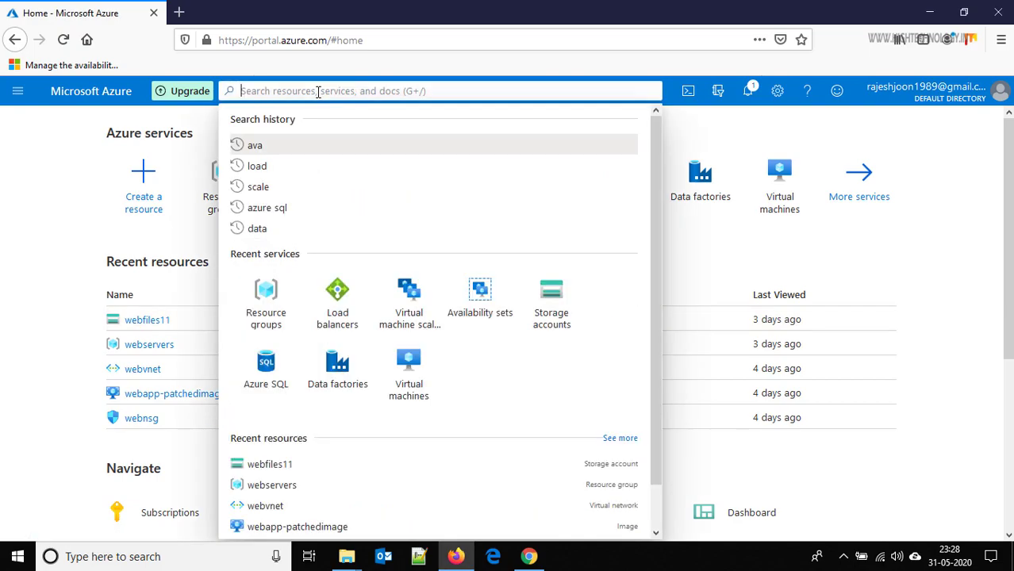
{"action": "type", "text": "lo"}
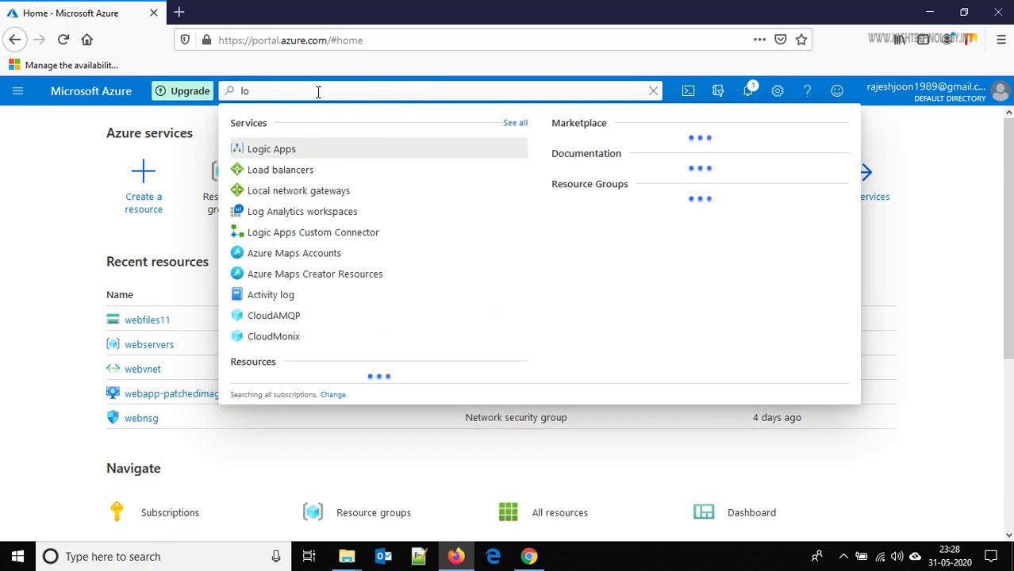
{"action": "left_click", "coordinate": [278, 171]}
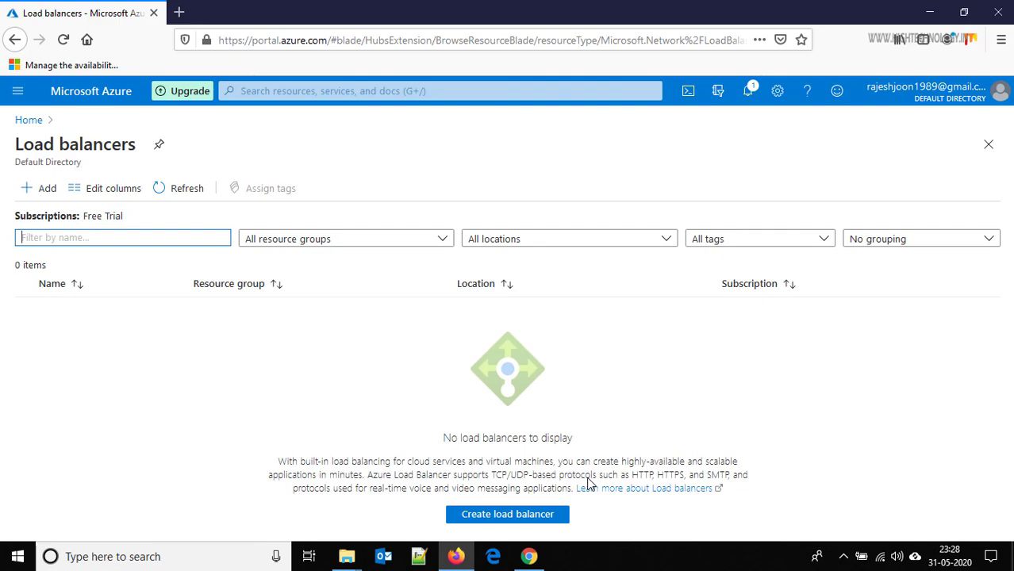
{"action": "left_click", "coordinate": [472, 517]}
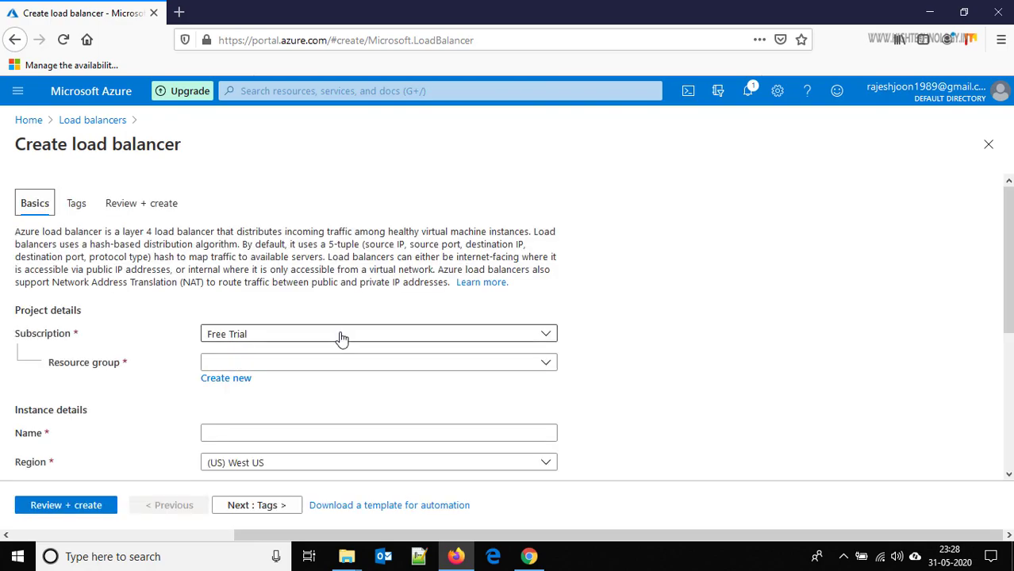
- Create a new resource group named RG-SCALESET for the load balancer
{"action": "left_click", "coordinate": [227, 379]}
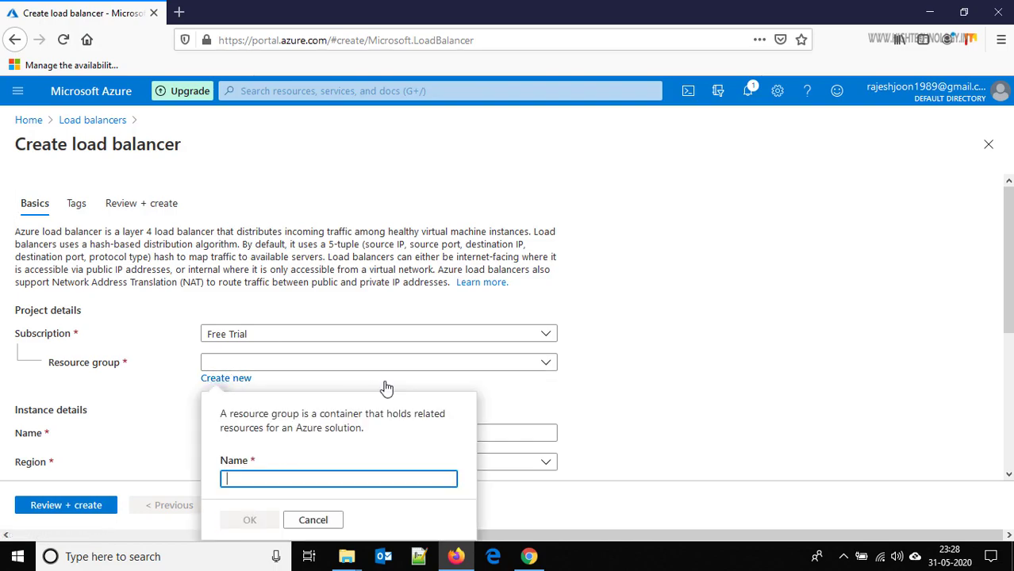
{"action": "type", "text": "RG"}
{"action": "key", "text": "BackSpace"}
{"action": "type", "text": "G-V"}
{"action": "key", "text": "BackSpace"}
{"action": "type", "text": "SCALESET"}
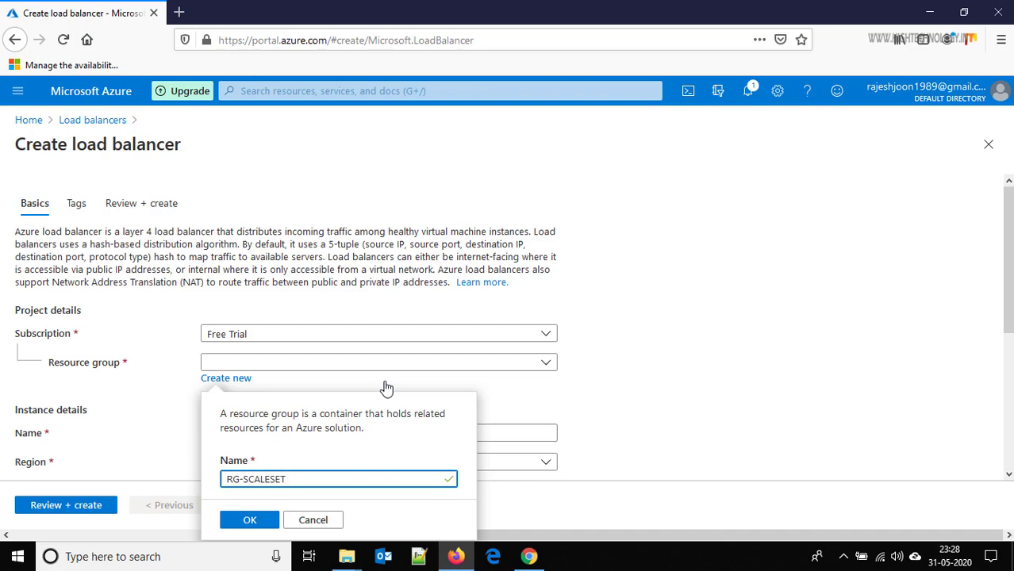
{"action": "left_click", "coordinate": [253, 522]}
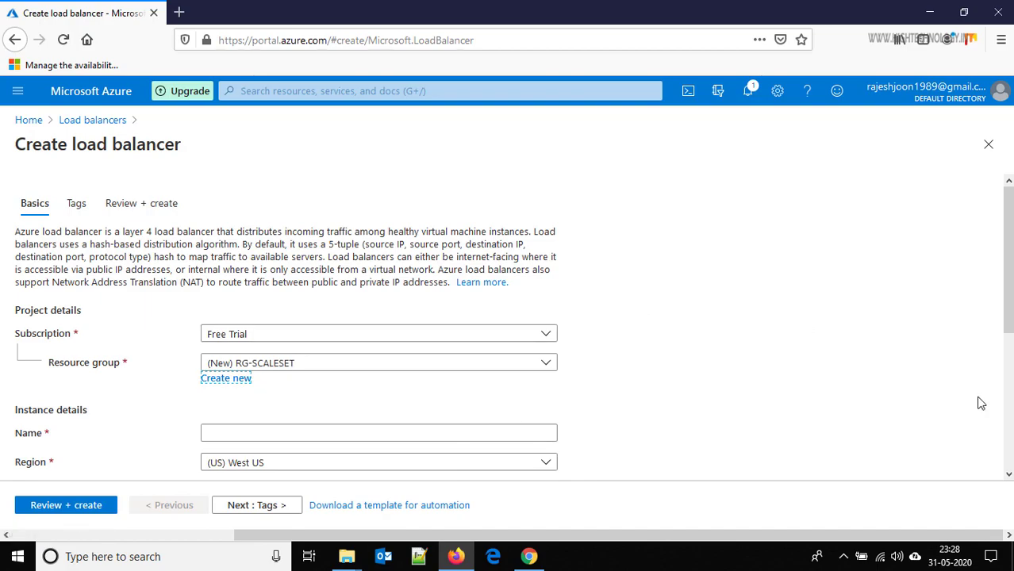
- Name the load balancer LB-SCALE, choose the Standard SKU, and name its public IP LBIP
{"action": "scroll", "coordinate": [1008, 301], "scroll_direction": "down", "scroll_amount": 2}
{"action": "scroll", "coordinate": [1008, 301], "scroll_direction": "down", "scroll_amount": 1}
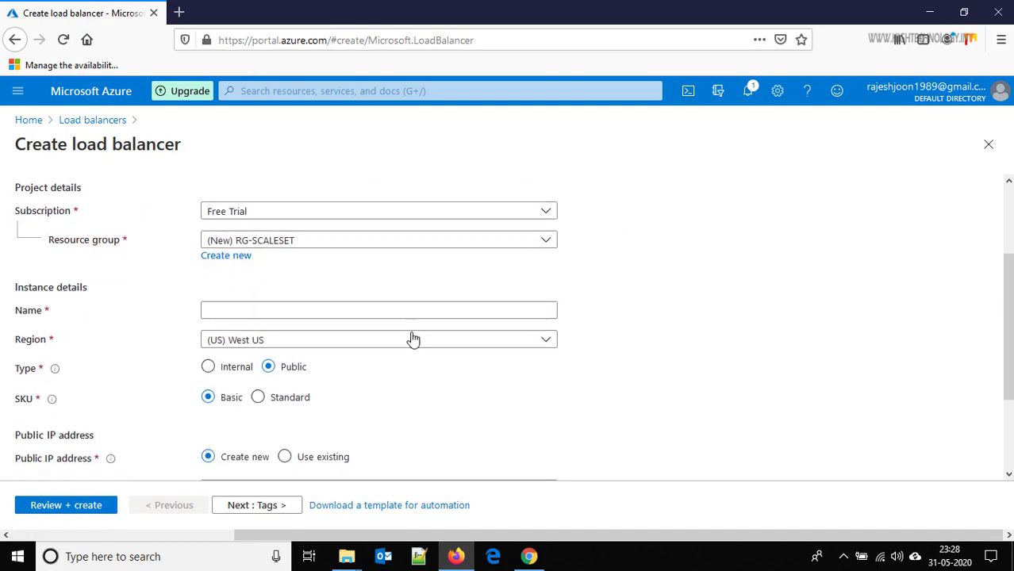
{"action": "left_click", "coordinate": [397, 310]}
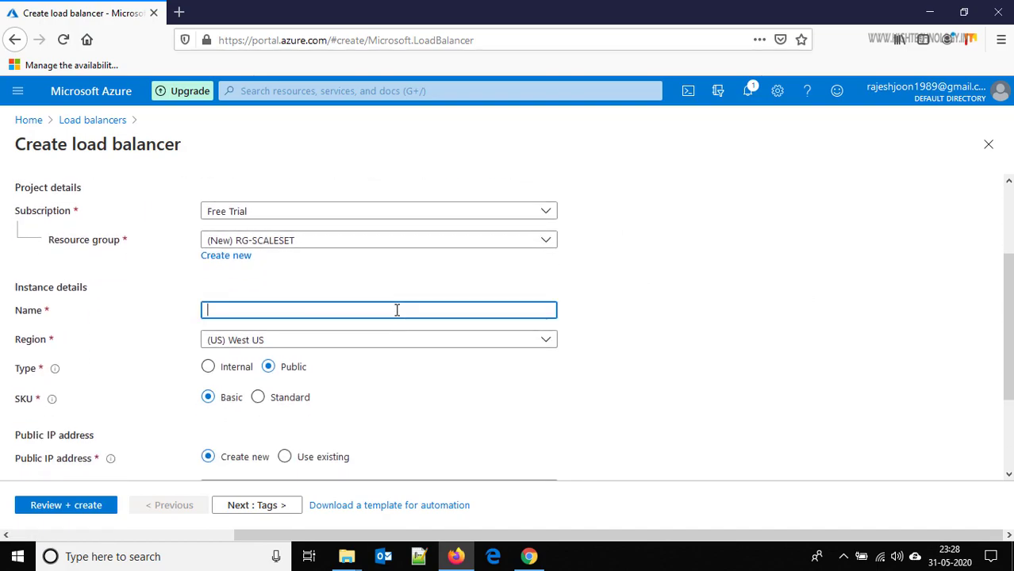
{"action": "type", "text": "LB-SCALE"}
{"action": "left_click", "coordinate": [281, 403]}
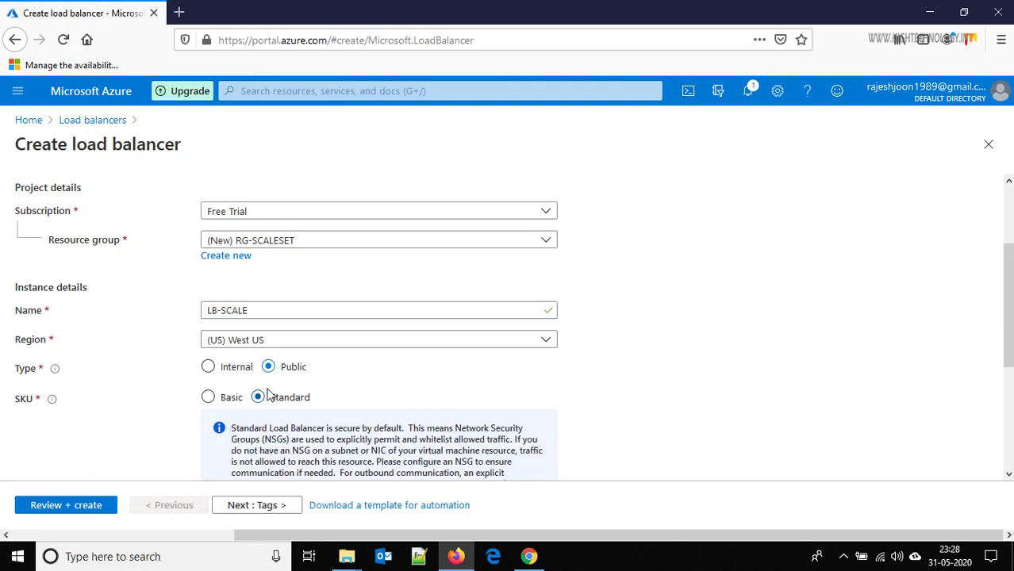
{"action": "scroll", "coordinate": [379, 334], "scroll_direction": "down", "scroll_amount": 3}
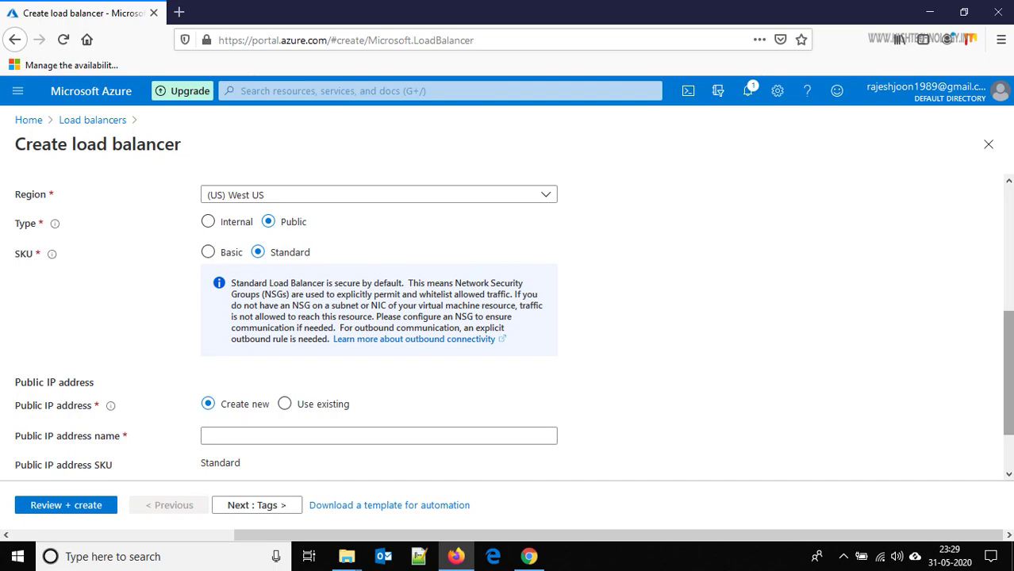
{"action": "scroll", "coordinate": [631, 353], "scroll_direction": "down", "scroll_amount": 2}
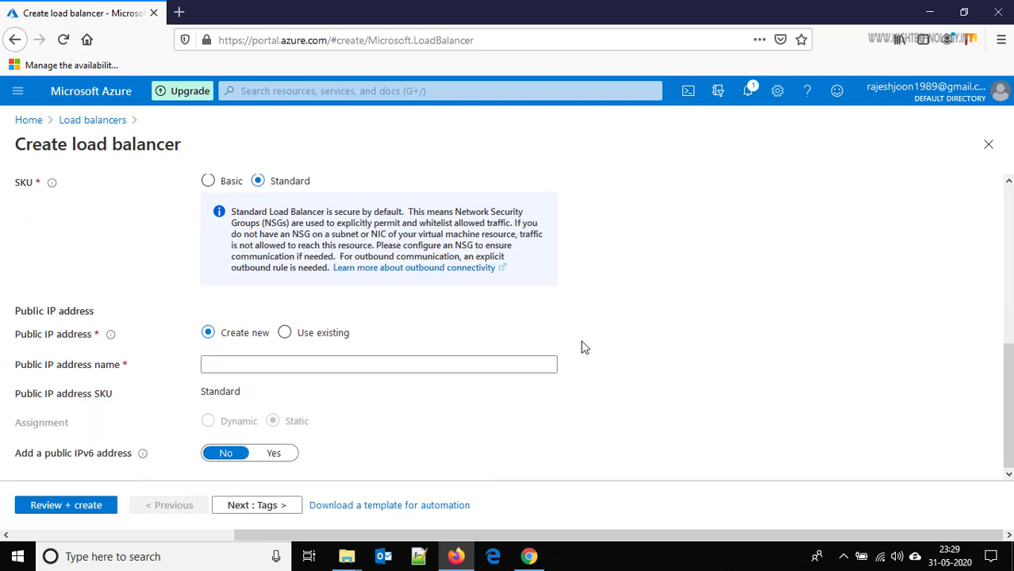
{"action": "left_click", "coordinate": [260, 364]}
{"action": "type", "text": "LBIP"}
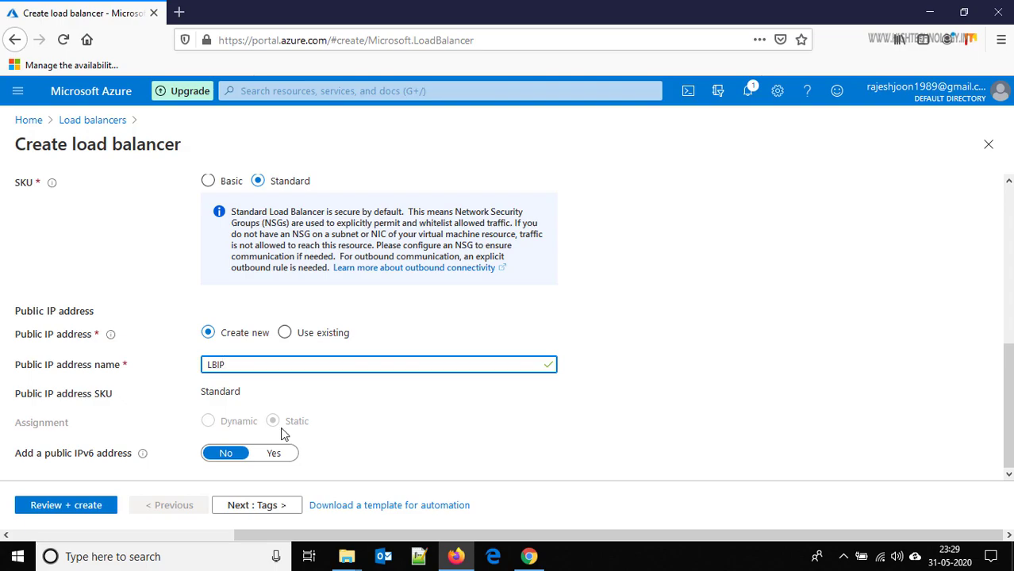
{"action": "left_click", "coordinate": [1007, 369]}
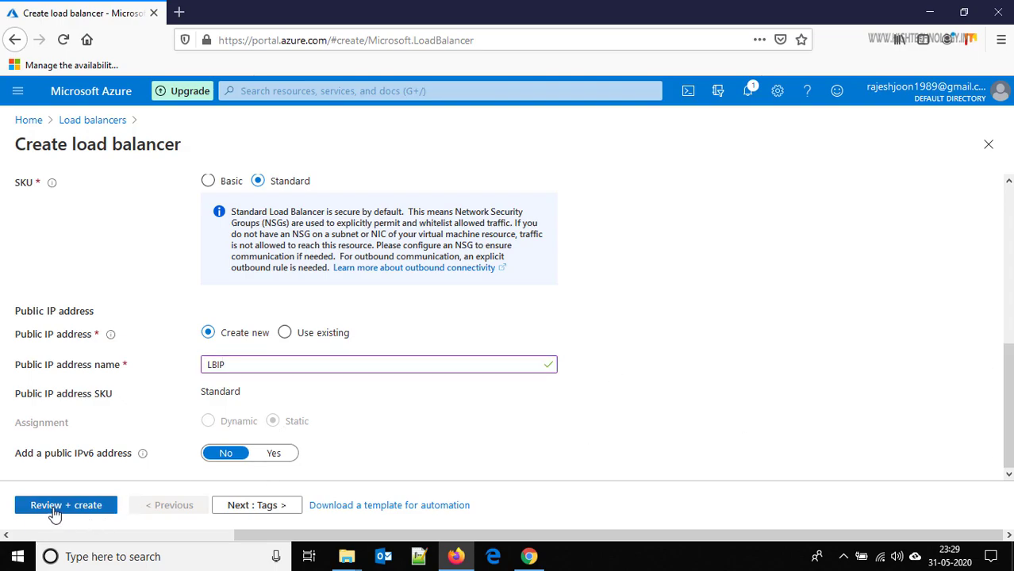
- Validate and create LB-SCALE, then return home once the deployment succeeds
{"action": "left_click", "coordinate": [53, 508]}
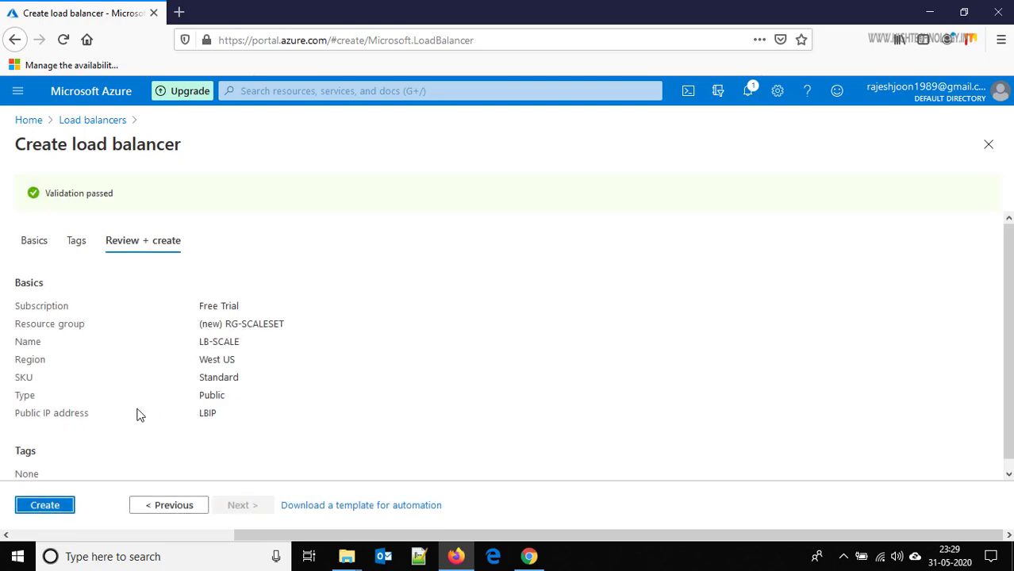
{"action": "left_click", "coordinate": [45, 505]}
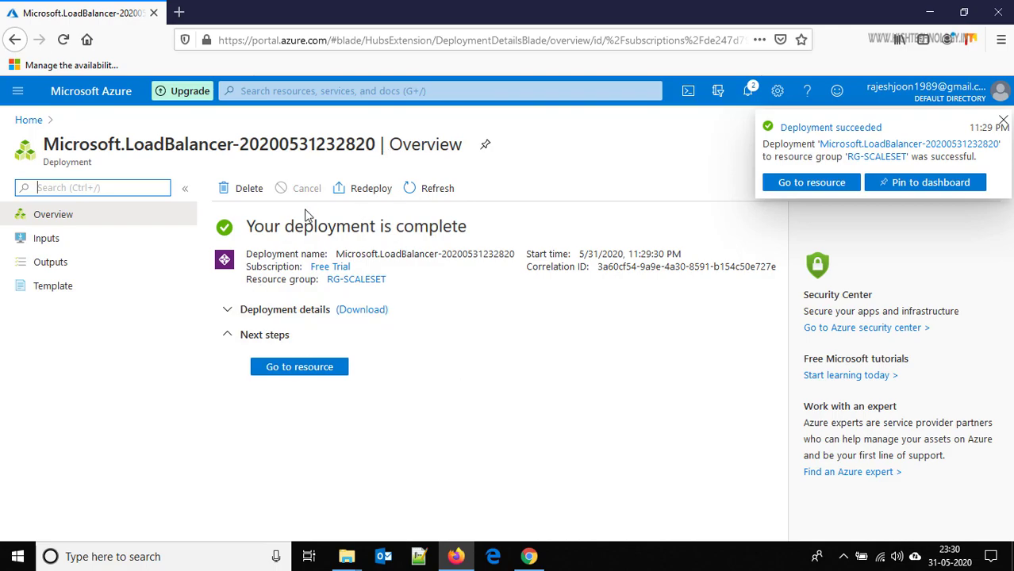
{"action": "left_click", "coordinate": [29, 120]}
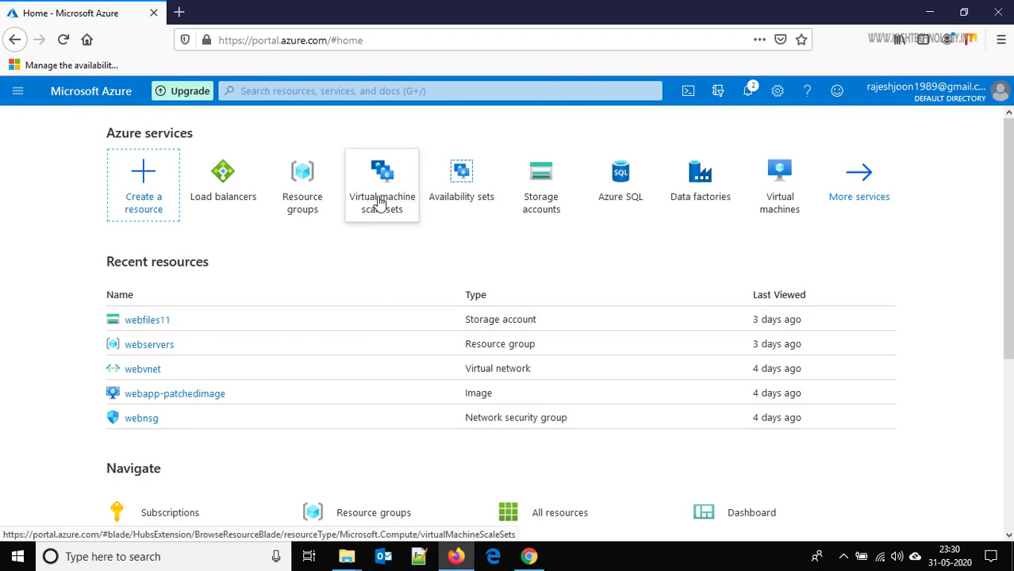
- Find Virtual machine scale sets through the 'sca' search and begin a new scale set
{"action": "left_click", "coordinate": [252, 91]}
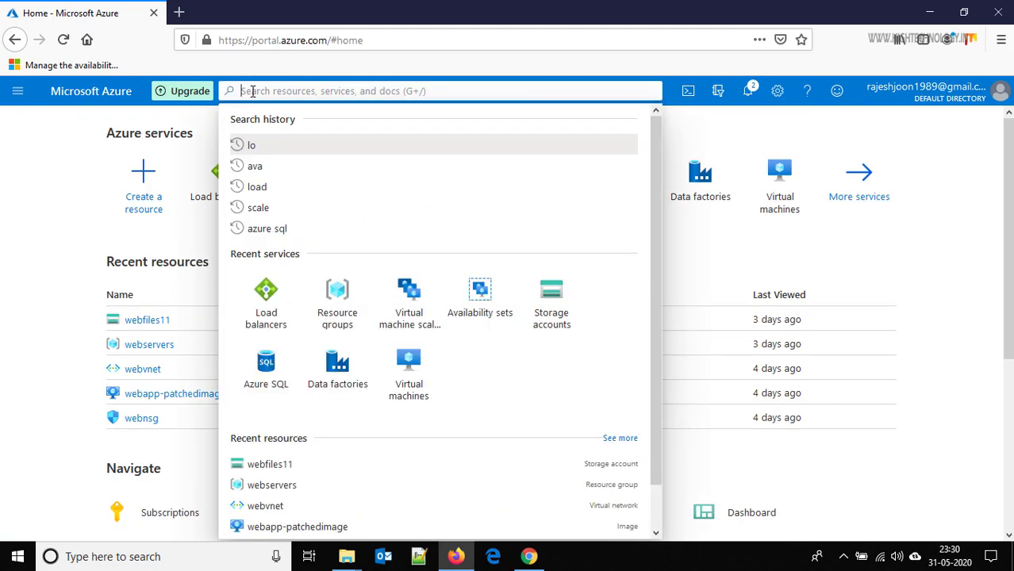
{"action": "type", "text": "sca"}
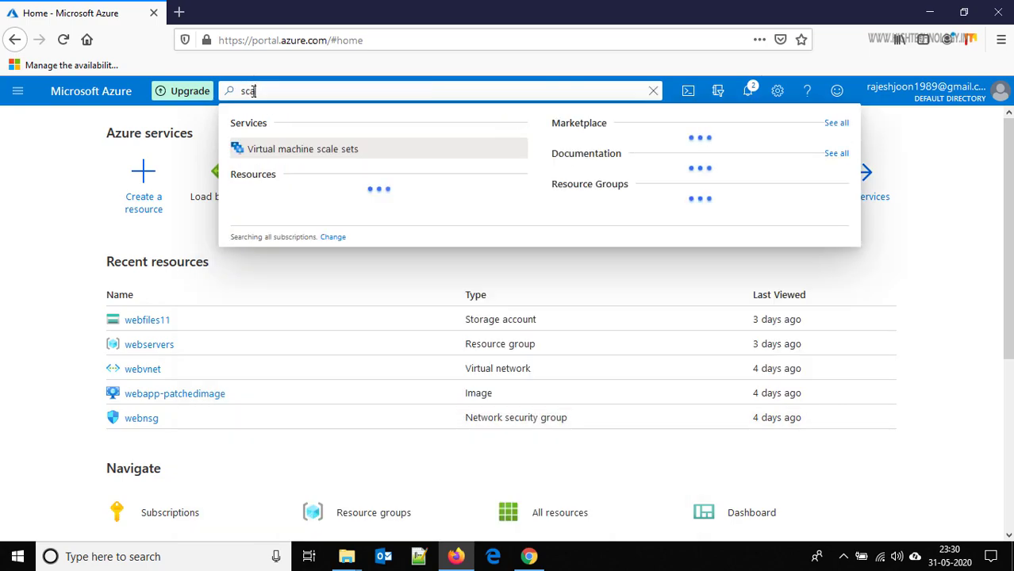
{"action": "left_click", "coordinate": [292, 151]}
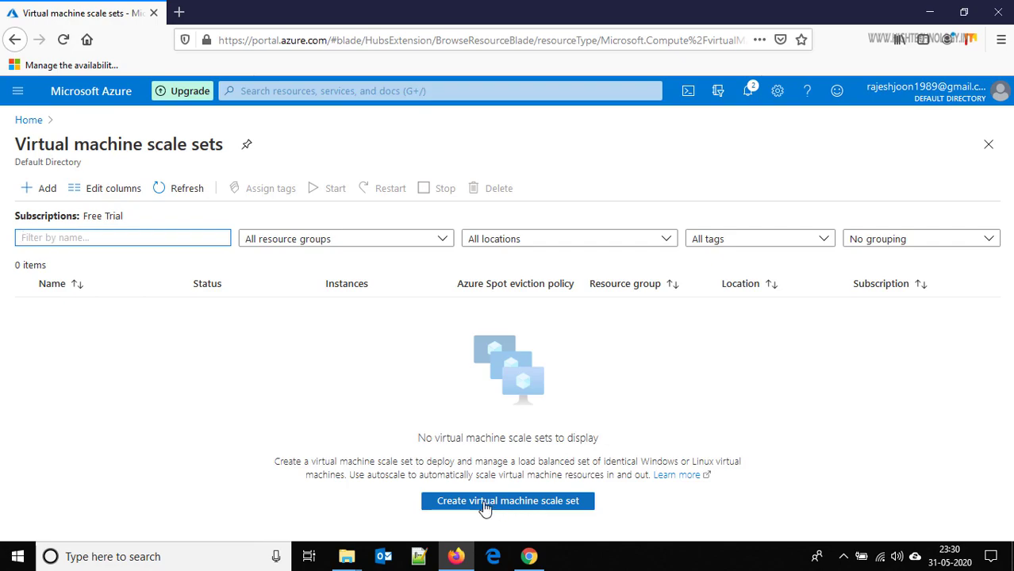
{"action": "left_click", "coordinate": [484, 501]}
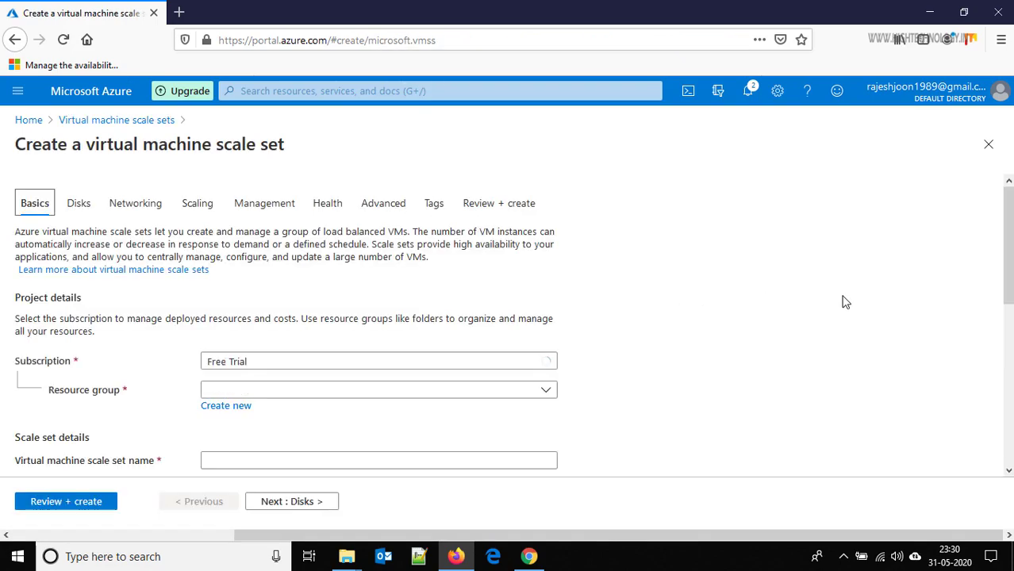
- Put the draft scale set in RG-SCALESET, start naming it VMSS1, then head to Home
{"action": "scroll", "coordinate": [1004, 265], "scroll_direction": "down", "scroll_amount": 5}
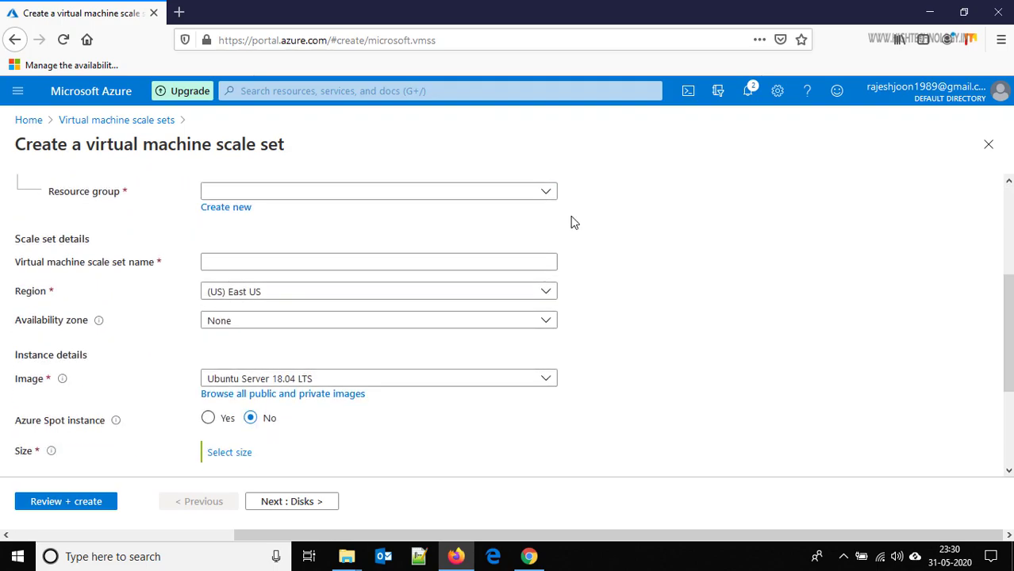
{"action": "left_click", "coordinate": [547, 193]}
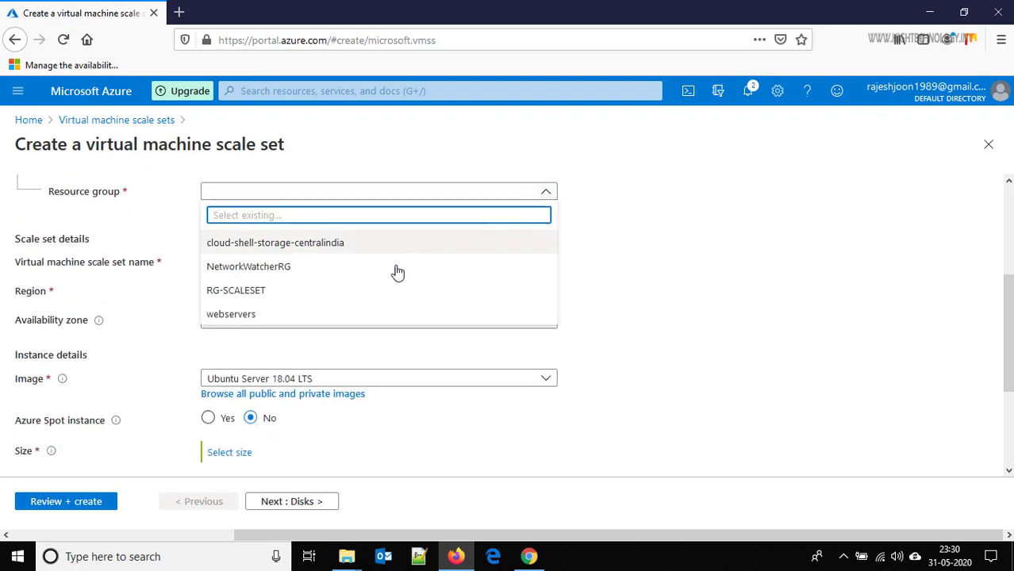
{"action": "key", "text": "Escape"}
{"action": "left_click", "coordinate": [286, 261]}
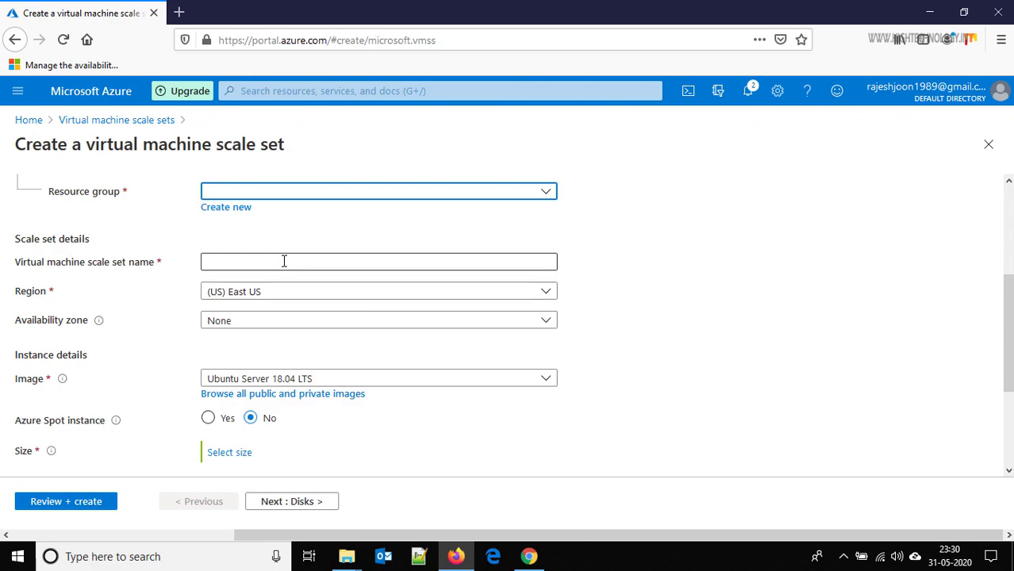
{"action": "type", "text": "VMSS1"}
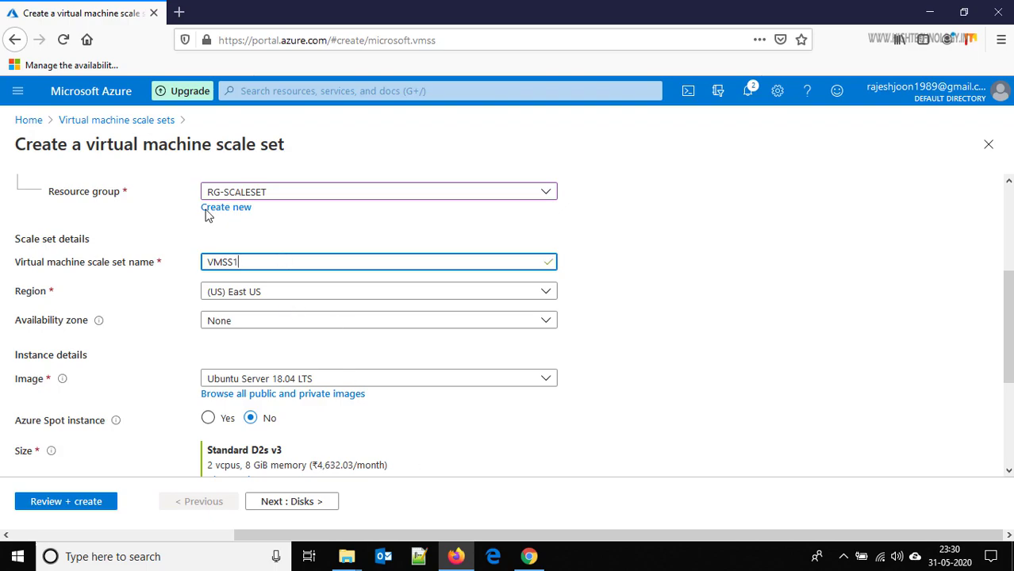
{"action": "left_click", "coordinate": [30, 122]}
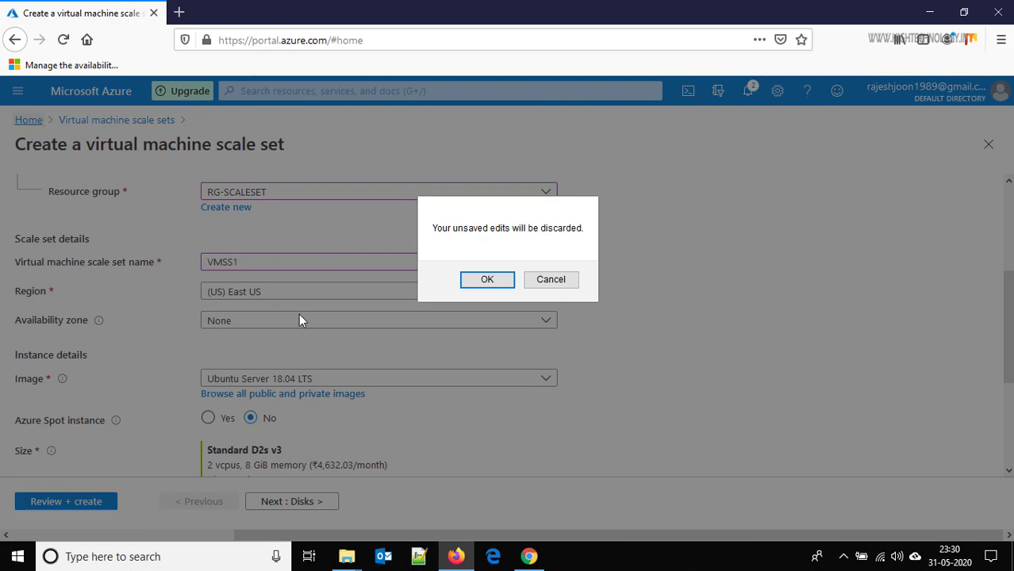
- Discard the draft scale set, check that LB-SCALE is listed, then reopen the scale sets list
{"action": "left_click", "coordinate": [491, 282]}
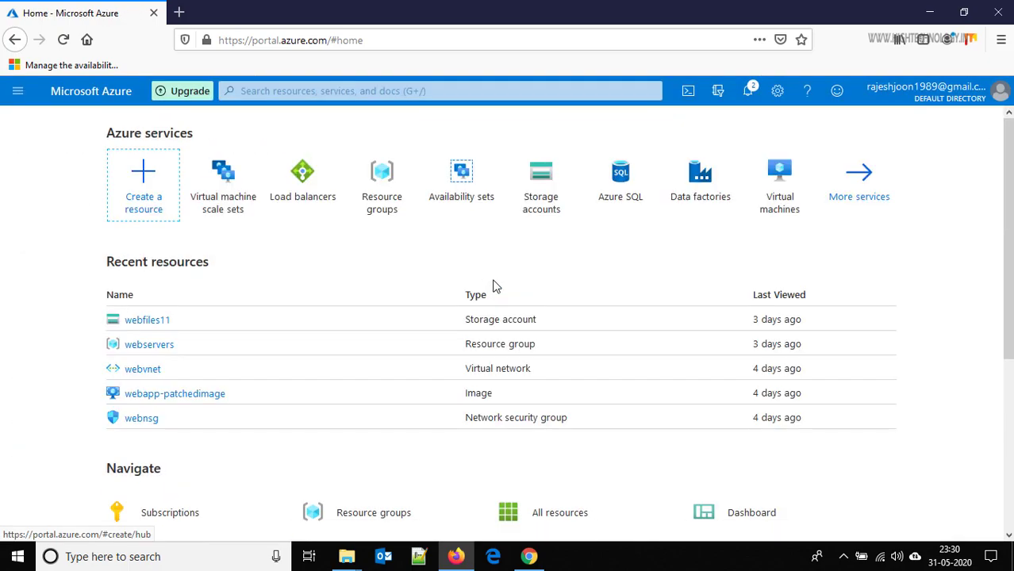
{"action": "left_click", "coordinate": [305, 184]}
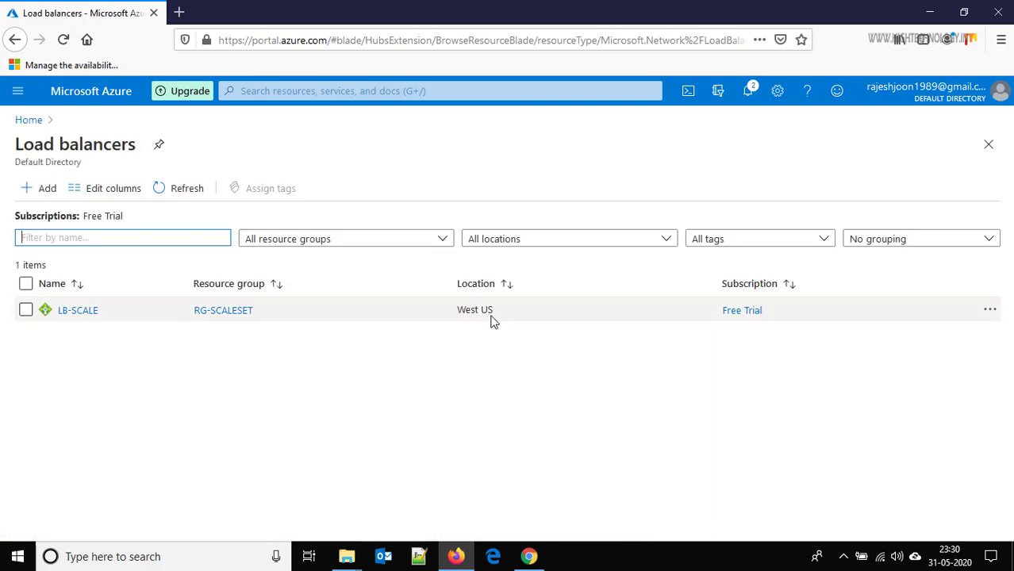
{"action": "left_click", "coordinate": [29, 120]}
{"action": "left_click", "coordinate": [308, 168]}
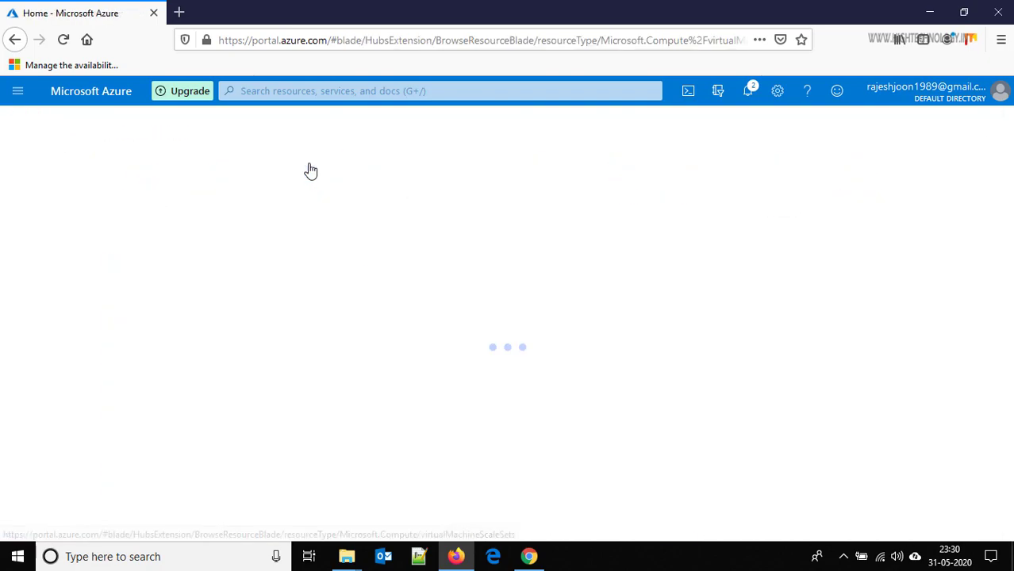
- Start a fresh scale set in resource group RG-SCALESET and name it VMSS1
{"action": "left_click", "coordinate": [530, 506]}
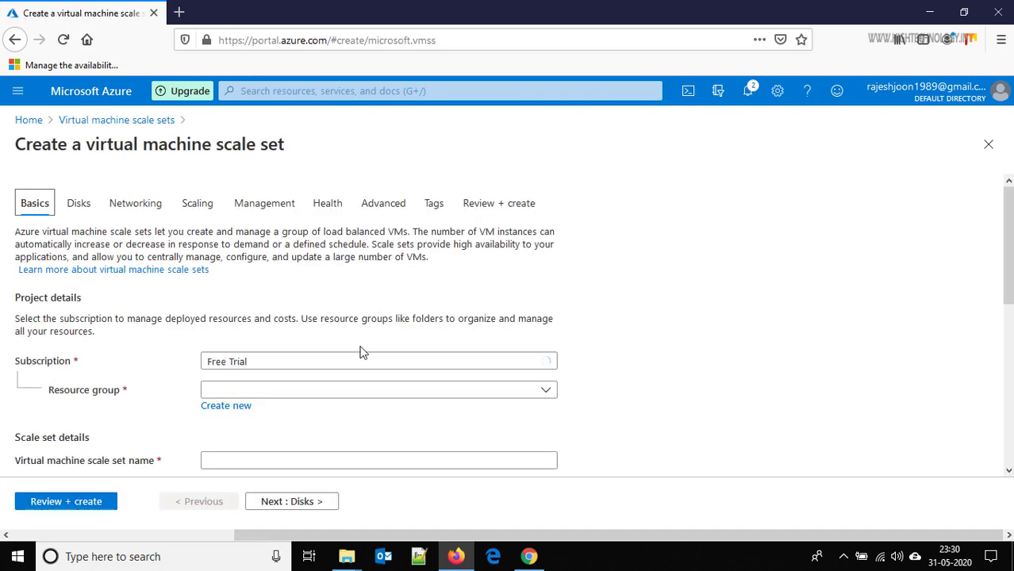
{"action": "left_click", "coordinate": [353, 390]}
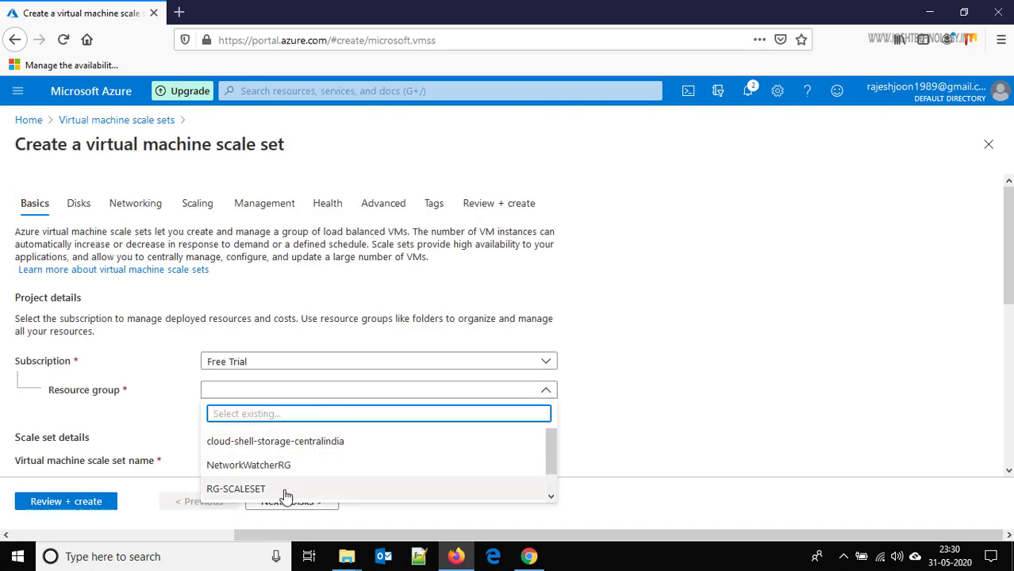
{"action": "left_click", "coordinate": [597, 478]}
{"action": "scroll", "coordinate": [597, 468], "scroll_direction": "down", "scroll_amount": 3}
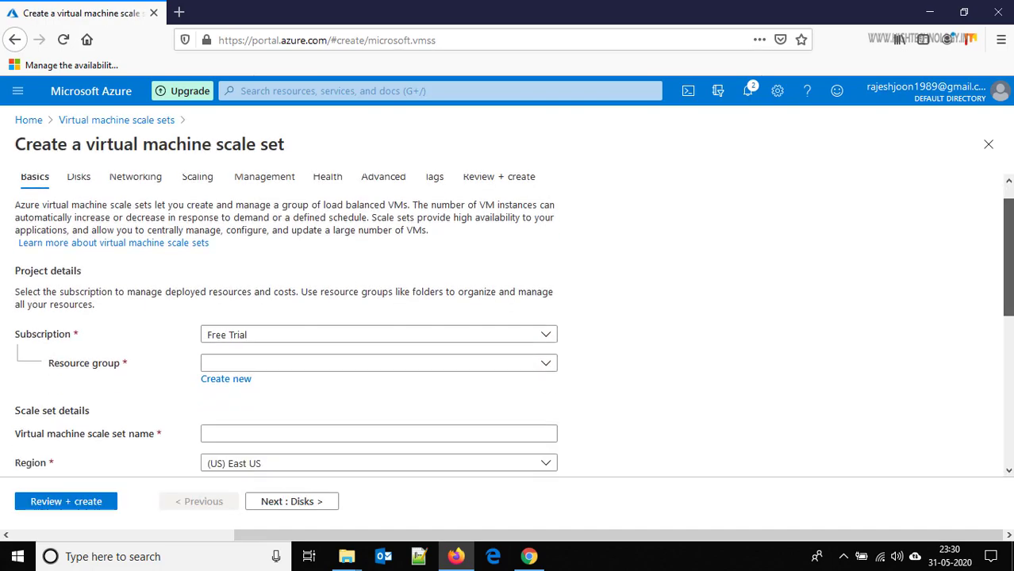
{"action": "left_click", "coordinate": [547, 217]}
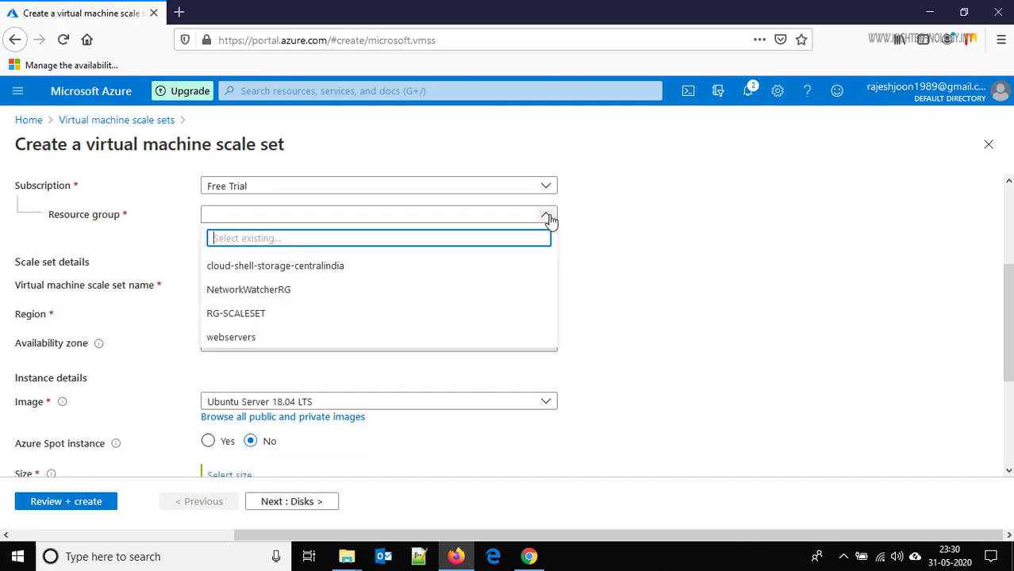
{"action": "left_click", "coordinate": [273, 314]}
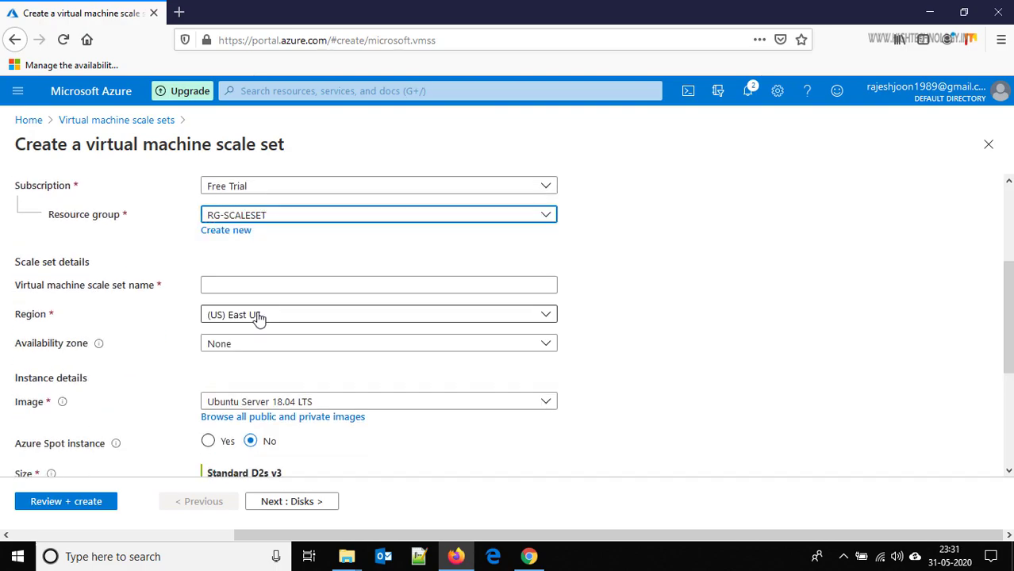
{"action": "left_click", "coordinate": [284, 283]}
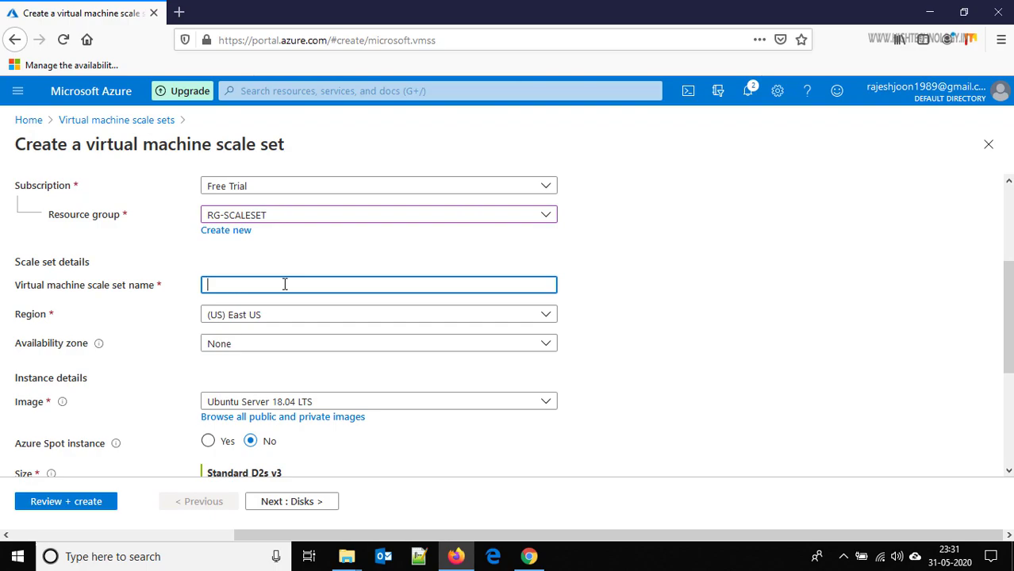
{"action": "type", "text": "VMSS1"}
- Set the scale set's region to (US) West US
{"action": "left_click", "coordinate": [319, 315]}
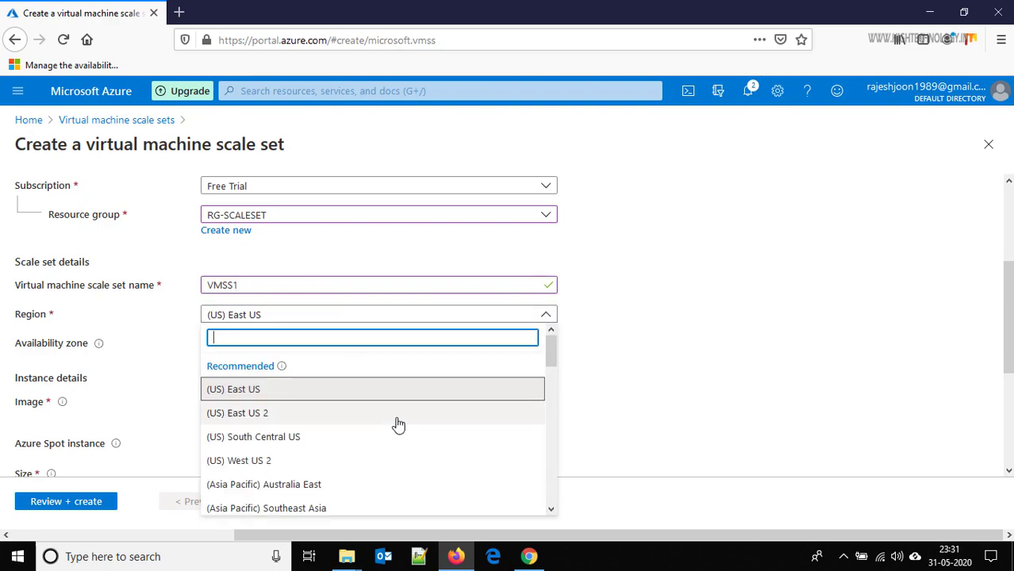
{"action": "left_click_drag", "start_coordinate": [552, 350], "coordinate": [551, 403]}
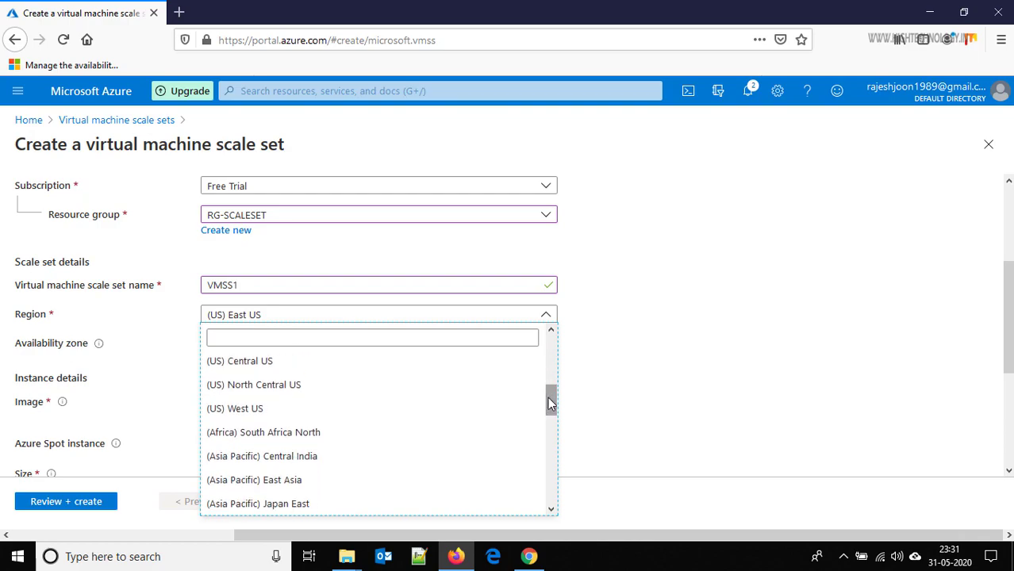
{"action": "left_click", "coordinate": [338, 410]}
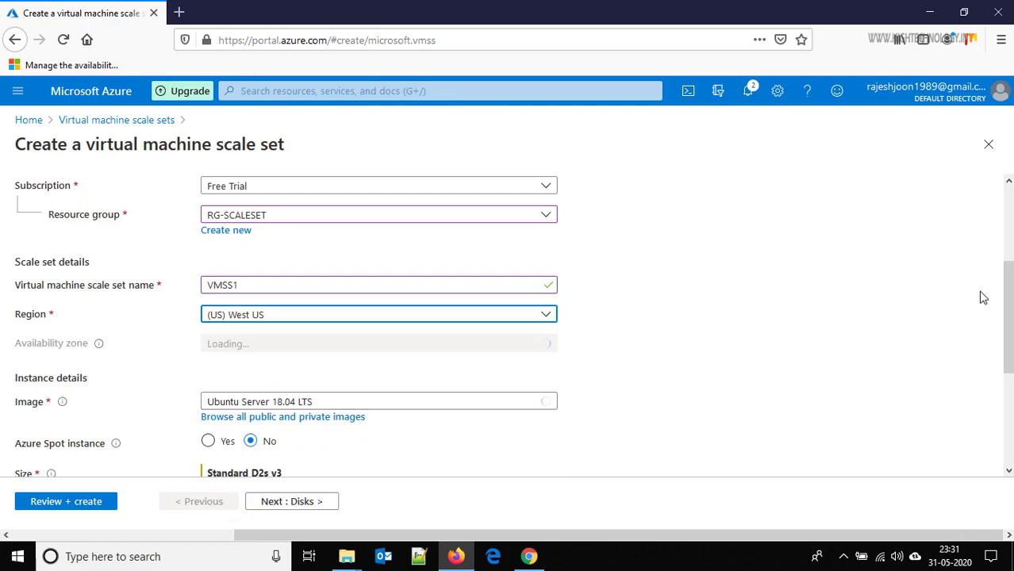
{"action": "scroll", "coordinate": [840, 271], "scroll_direction": "down", "scroll_amount": 2}
{"action": "scroll", "coordinate": [1010, 385], "scroll_direction": "down", "scroll_amount": 3}
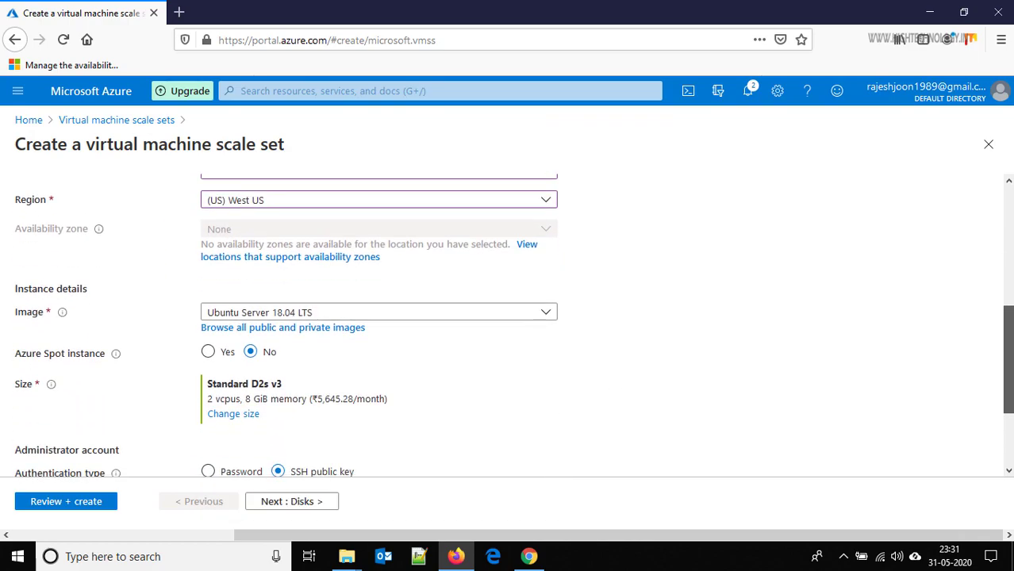
{"action": "mouse_move", "coordinate": [1009, 385]}
{"action": "left_mouse_down"}
{"action": "mouse_move", "coordinate": [1009, 399]}
{"action": "mouse_move", "coordinate": [1009, 382]}
{"action": "left_mouse_up"}
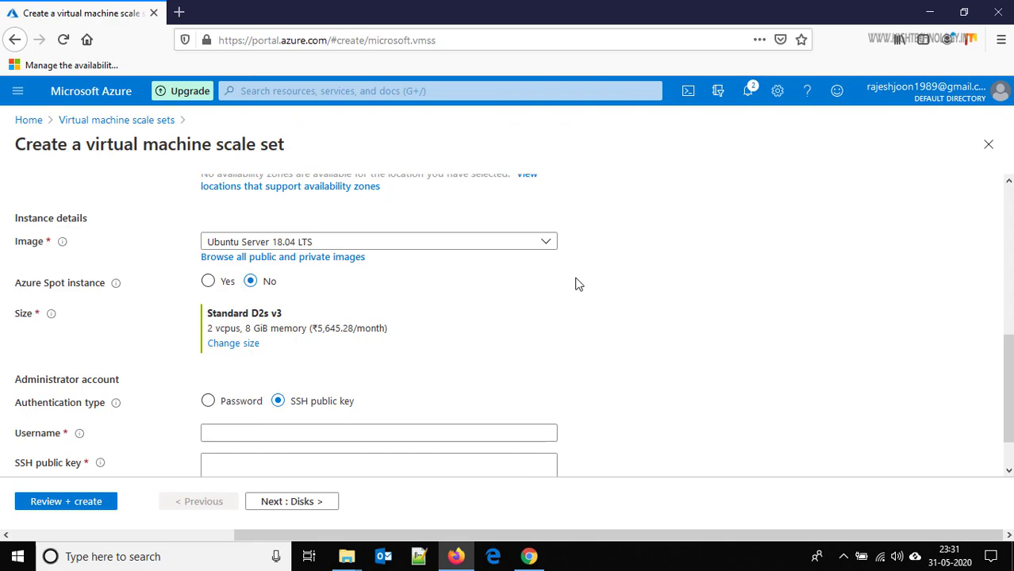
{"action": "left_click", "coordinate": [307, 258]}
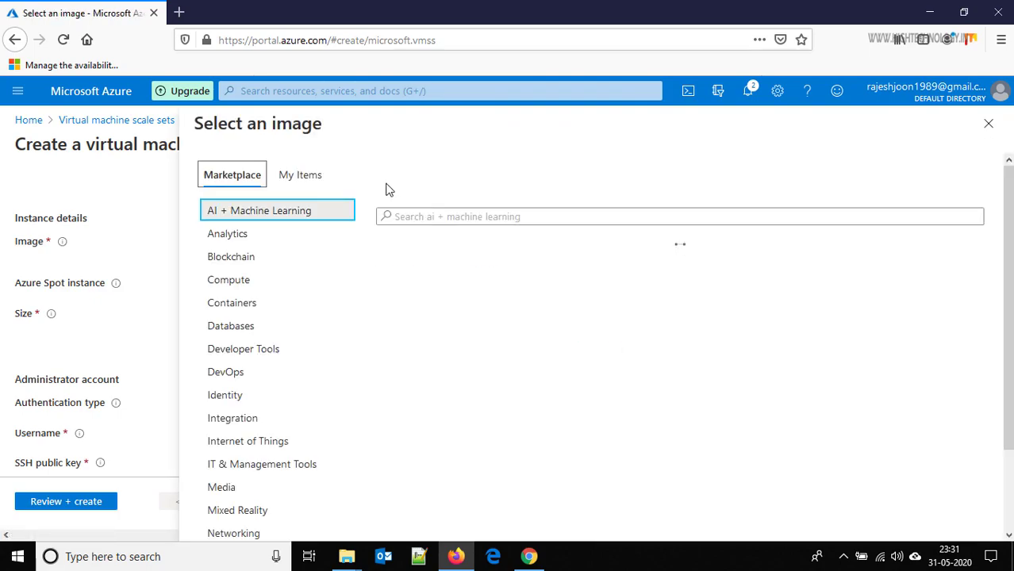
{"action": "left_click", "coordinate": [297, 184]}
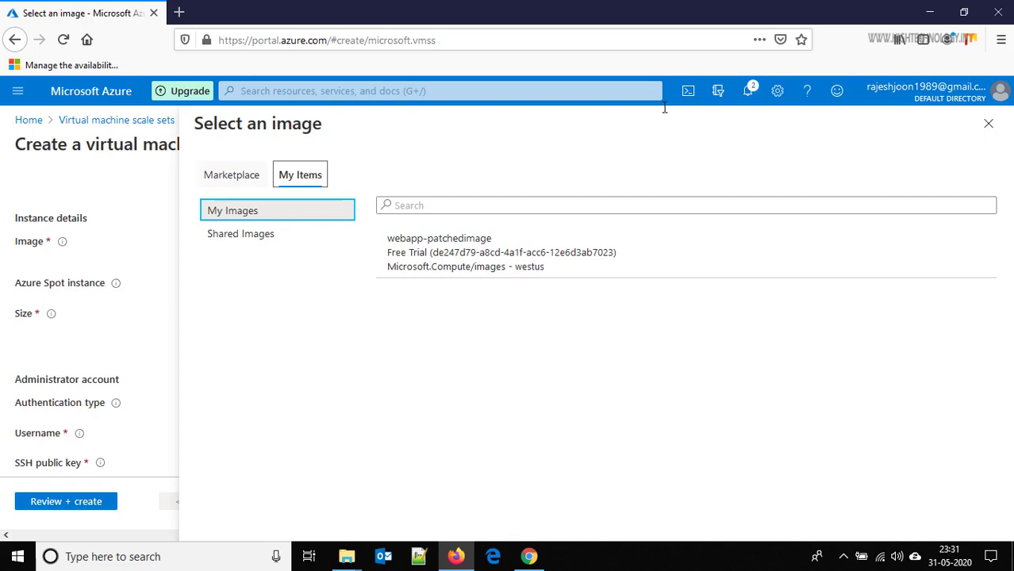
{"action": "left_click", "coordinate": [989, 125]}
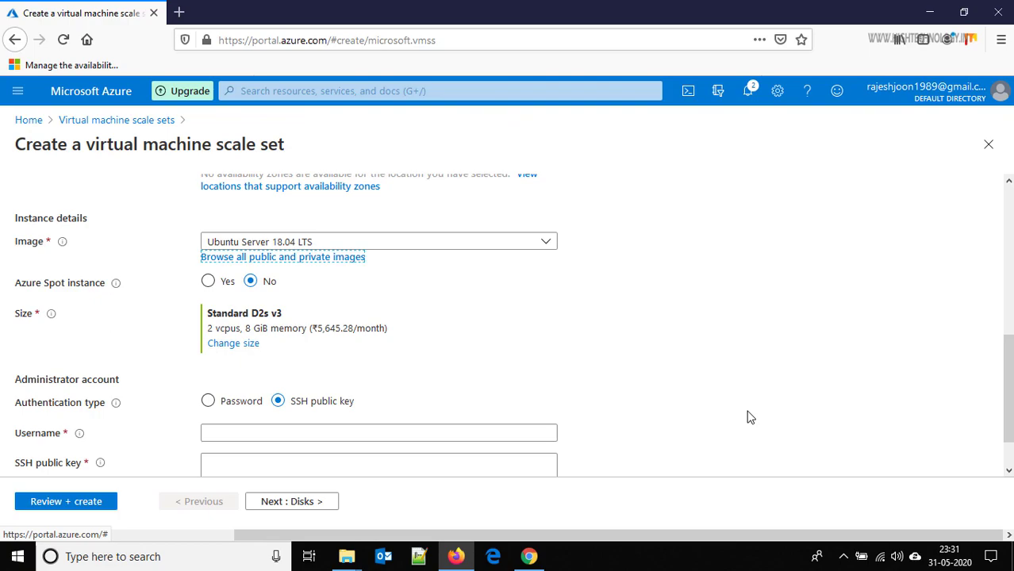
- Switch to password authentication and enter the admin username plus a matching password and confirmation
{"action": "left_click_drag", "start_coordinate": [1008, 412], "coordinate": [1008, 432]}
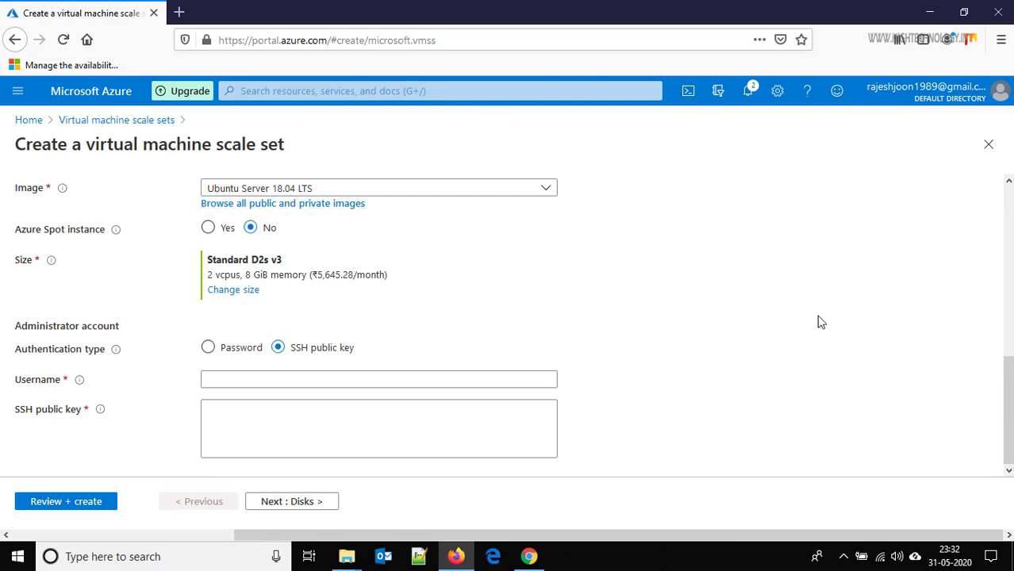
{"action": "left_click", "coordinate": [210, 348]}
{"action": "left_click", "coordinate": [270, 392]}
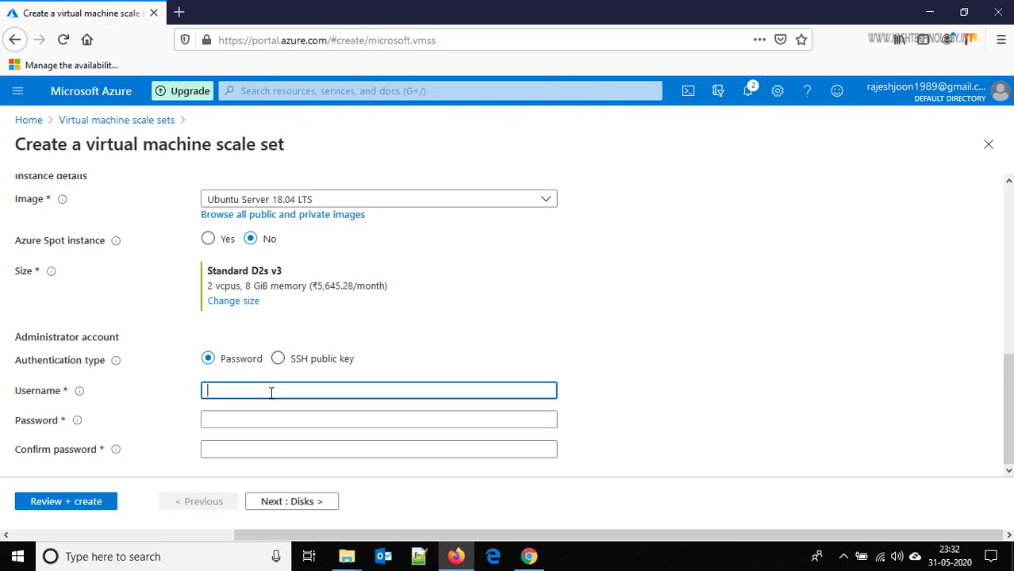
{"action": "type", "text": "mandeep"}
{"action": "key", "text": "Tab"}
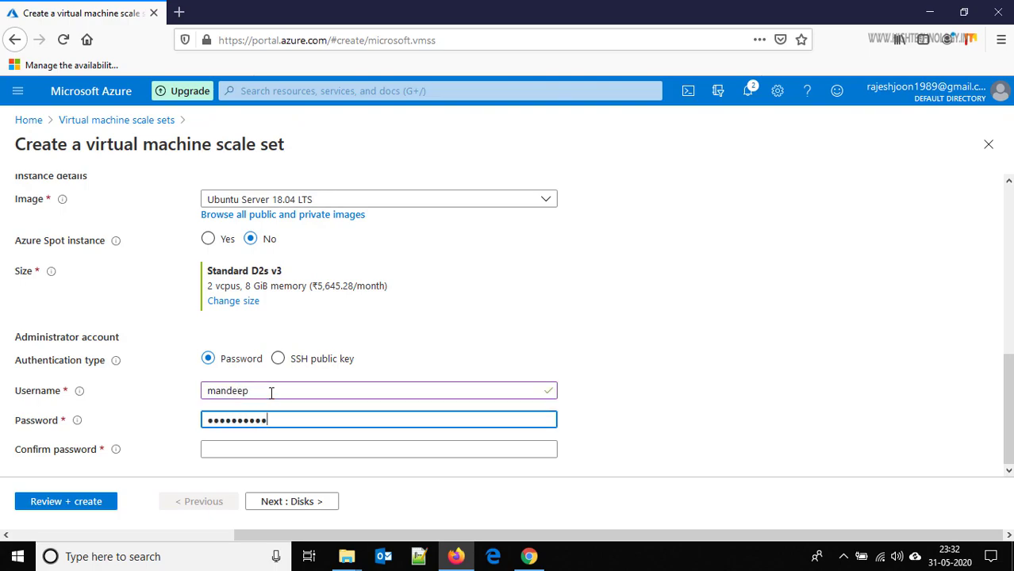
{"action": "key", "text": "Tab"}
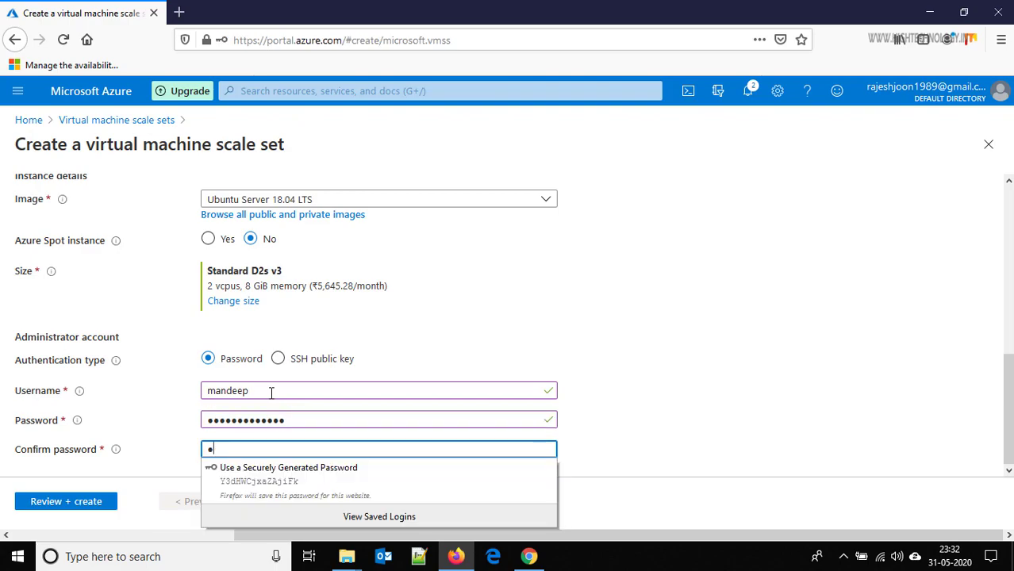
{"action": "type", "text": "••••"}
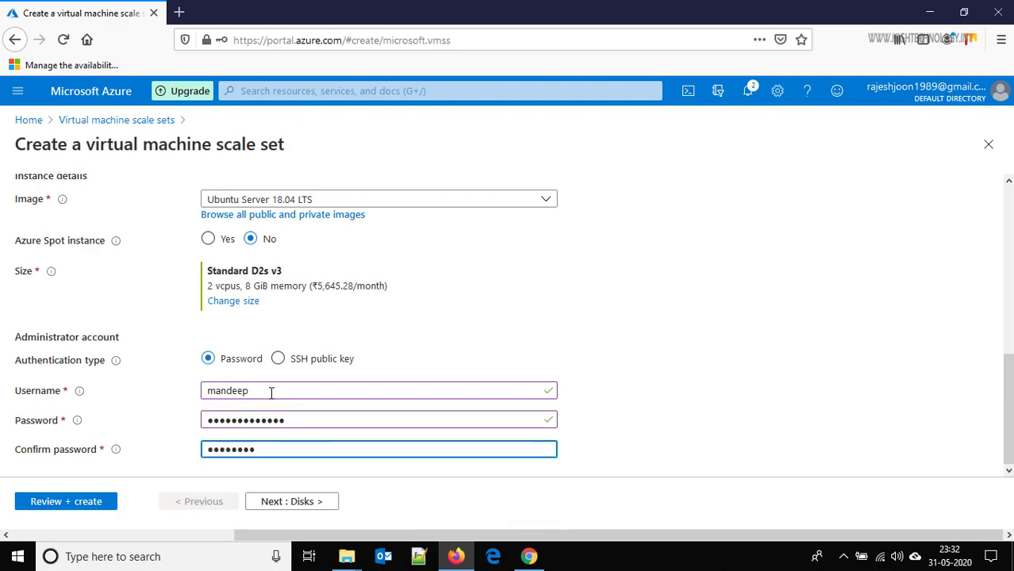
{"action": "type", "text": "•••••••"}
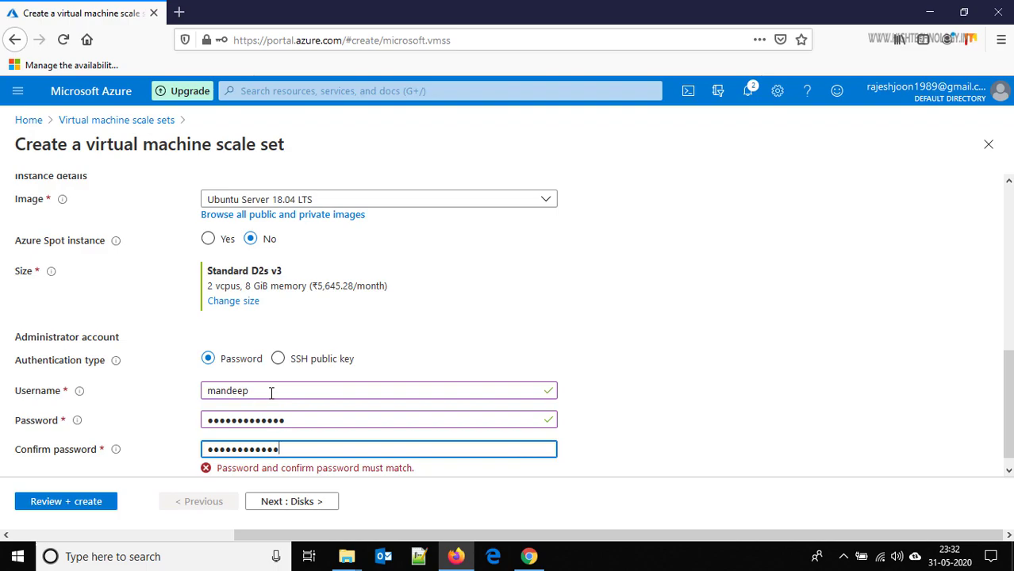
{"action": "key", "text": "Tab"}
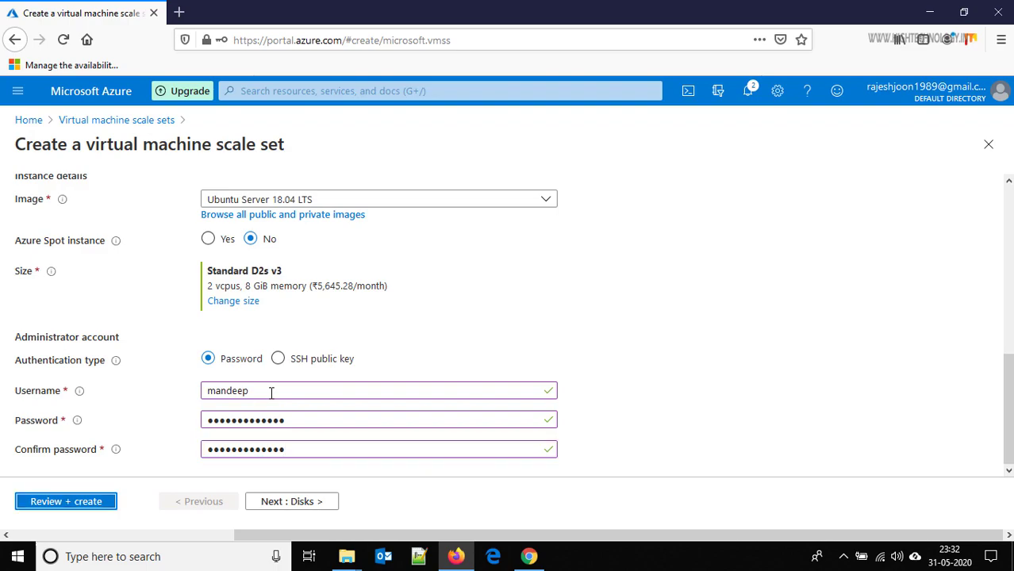
- In the networking settings, enable a load balancer and select the existing LB-SCALE
{"action": "left_click", "coordinate": [300, 504]}
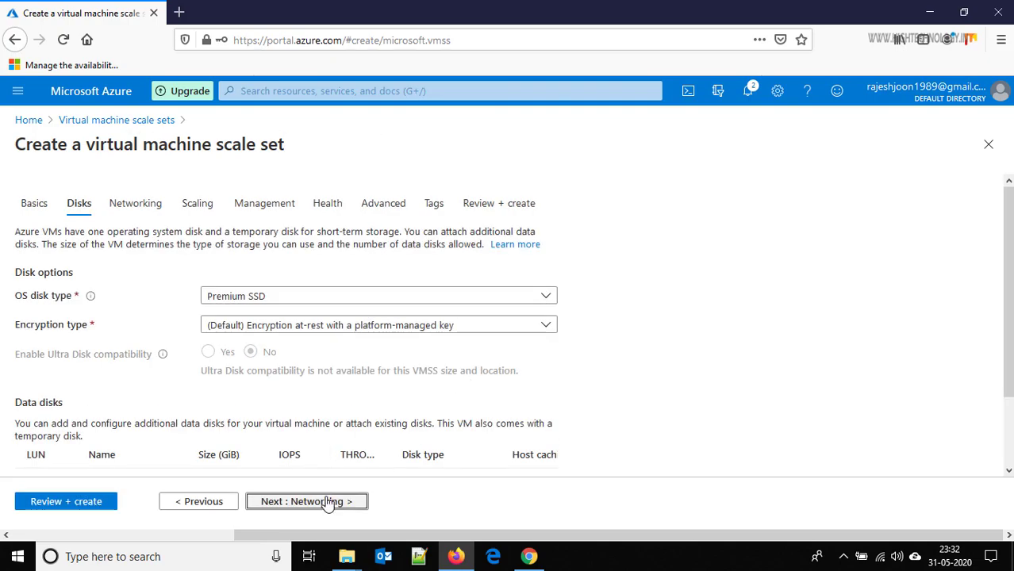
{"action": "left_click", "coordinate": [324, 501]}
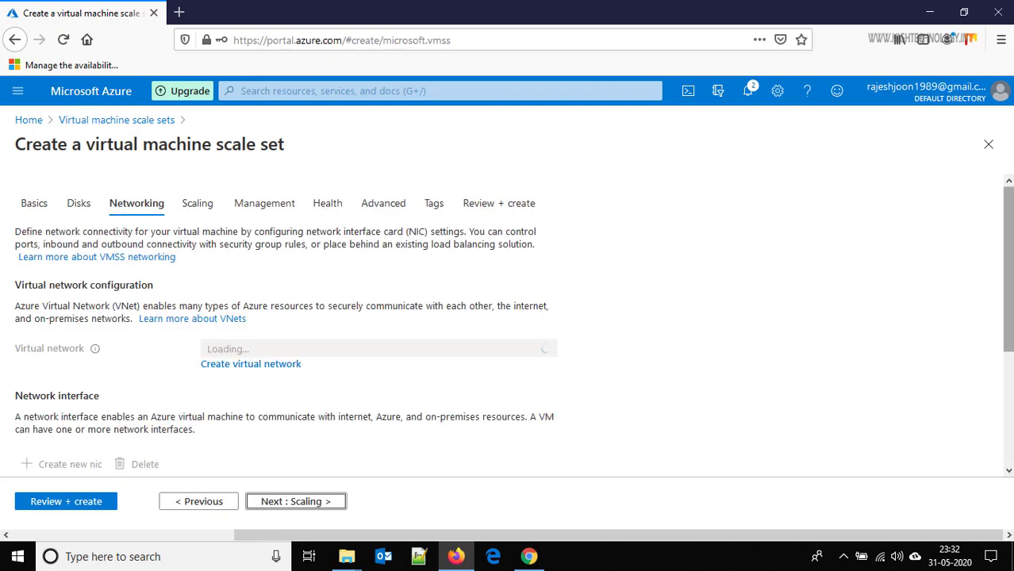
{"action": "left_click_drag", "start_coordinate": [1010, 208], "coordinate": [1010, 334]}
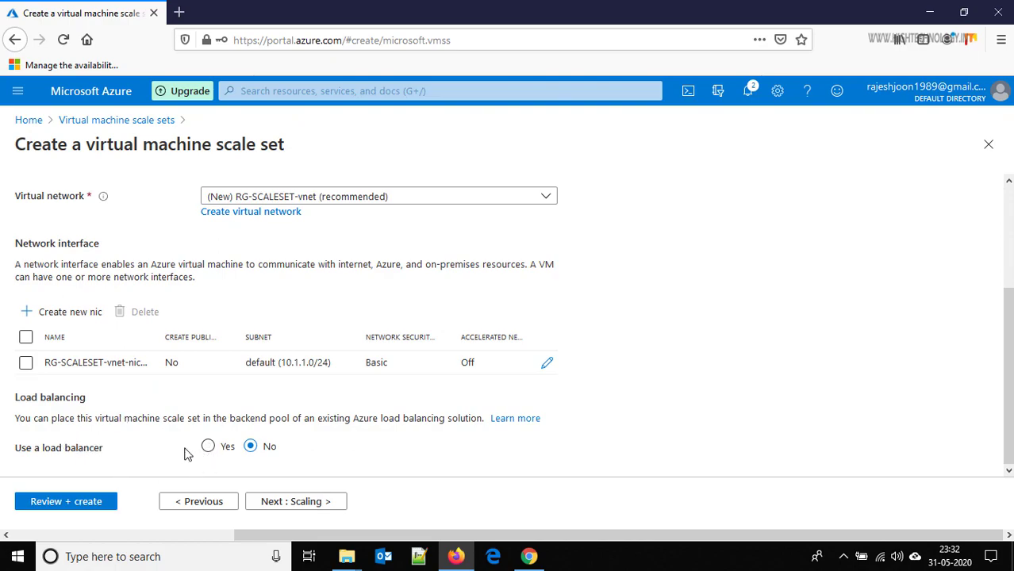
{"action": "left_click", "coordinate": [208, 447]}
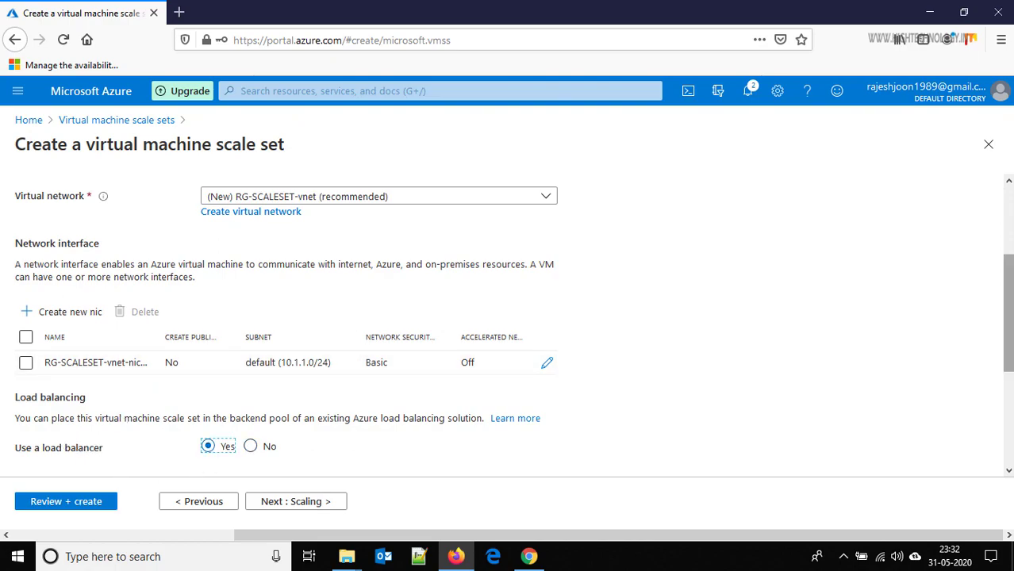
{"action": "scroll", "coordinate": [508, 325], "scroll_direction": "down", "scroll_amount": 5}
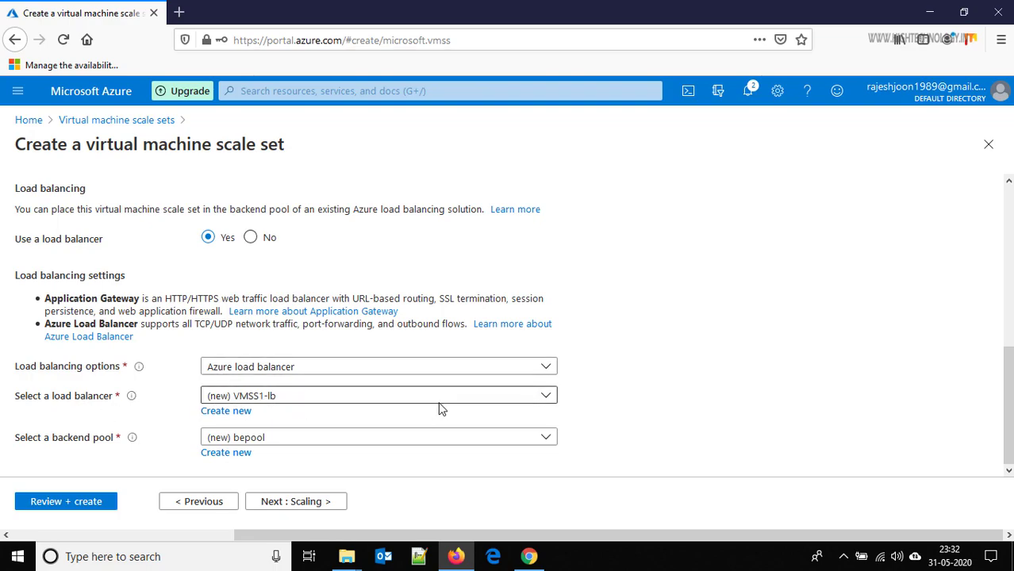
{"action": "left_click", "coordinate": [549, 399]}
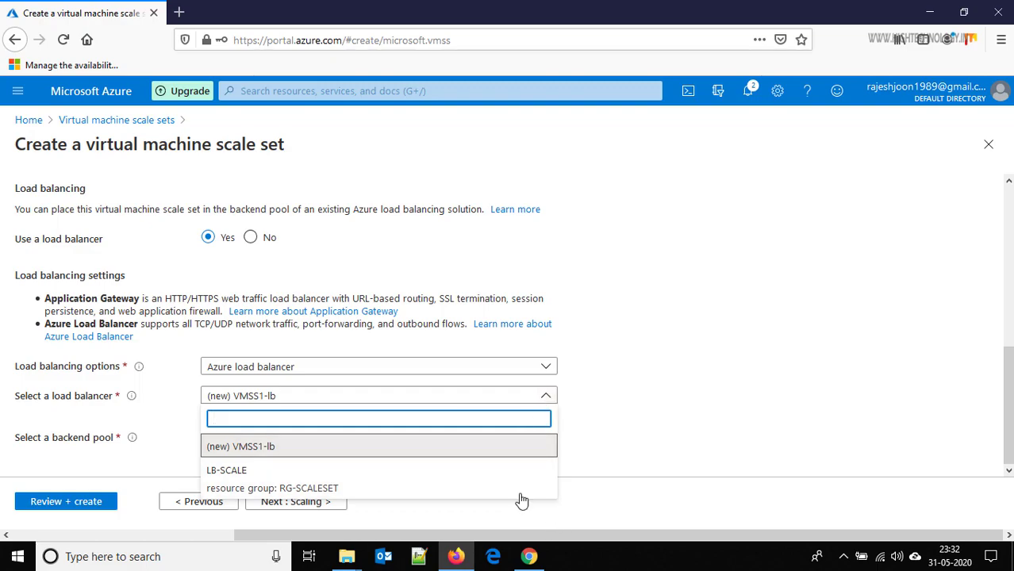
{"action": "left_click", "coordinate": [490, 481]}
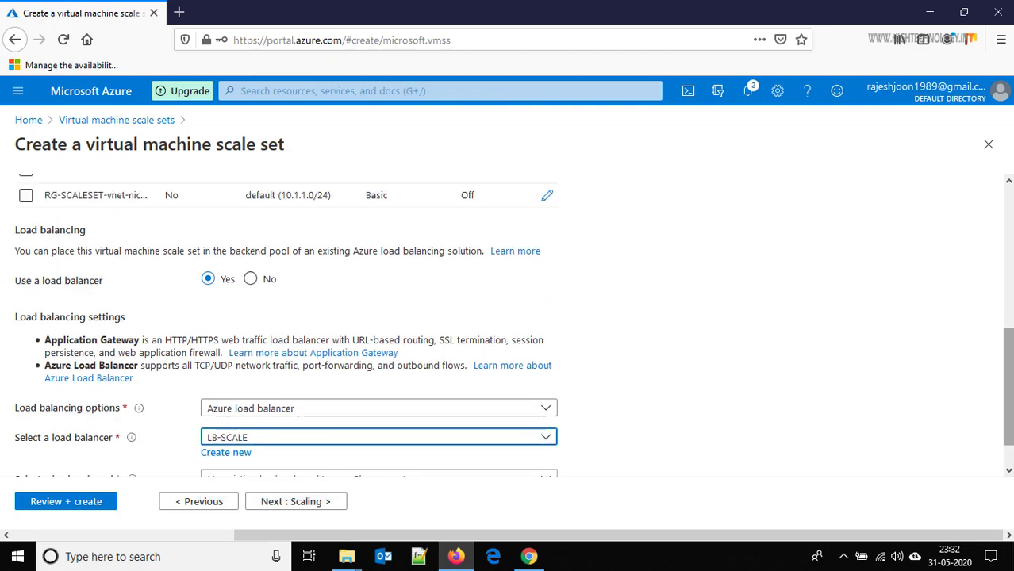
{"action": "scroll", "coordinate": [508, 328], "scroll_direction": "down", "scroll_amount": 1}
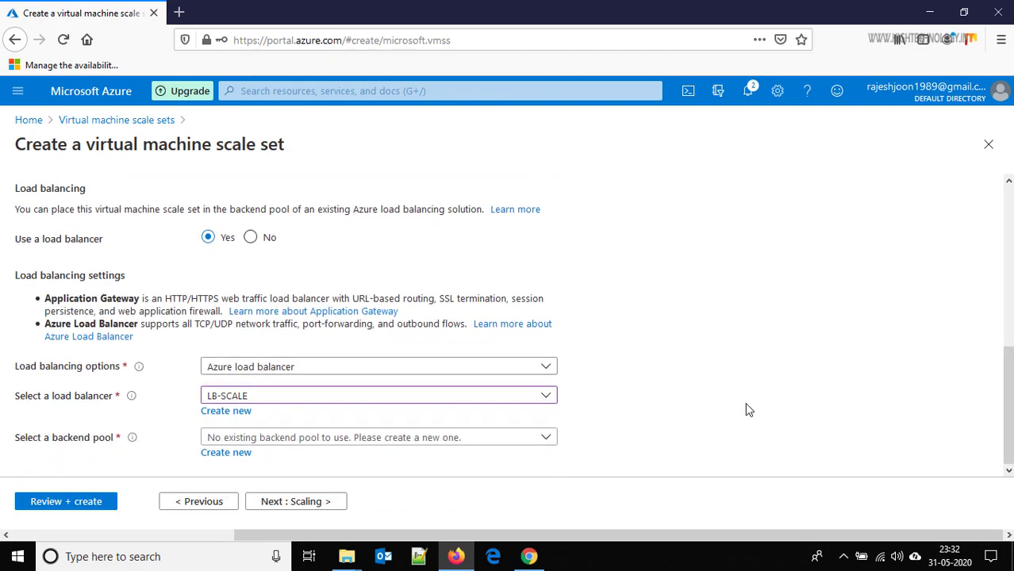
- Create a new backend pool named BCpool1 on LB-SCALE
{"action": "left_click", "coordinate": [247, 453]}
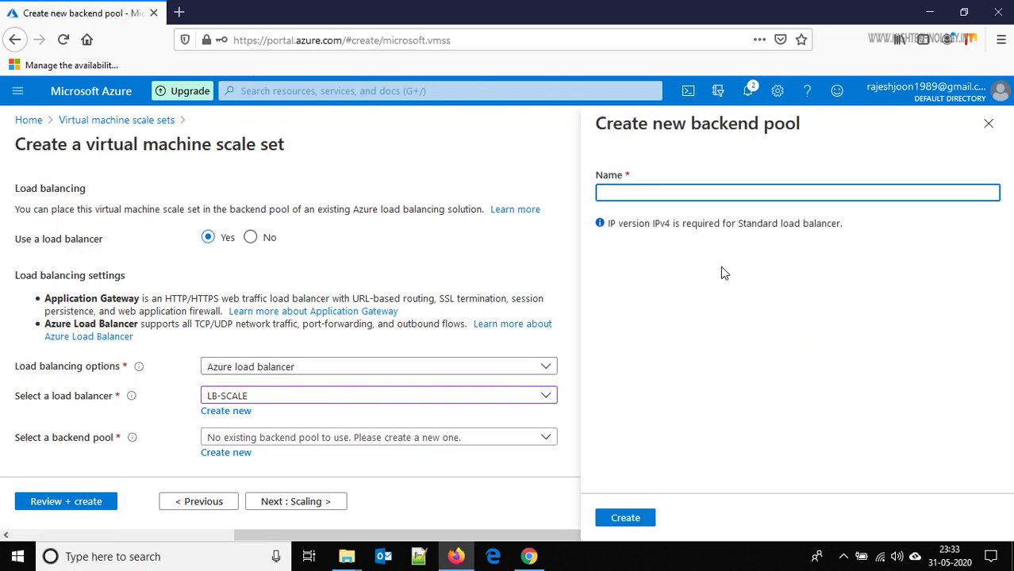
{"action": "type", "text": "BCpool1"}
{"action": "left_click", "coordinate": [628, 518]}
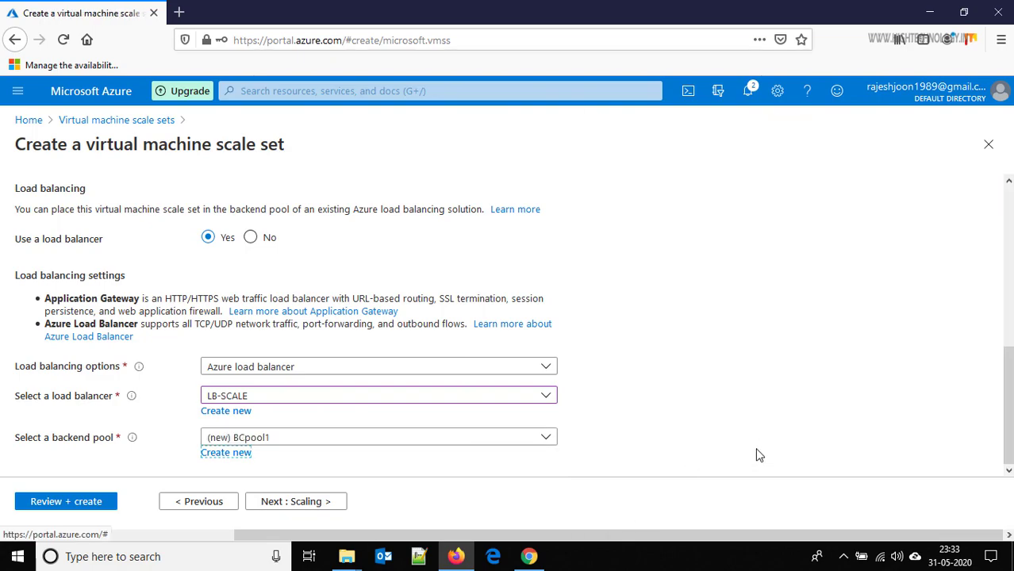
- Switch the scale set's scaling to a custom autoscale policy
{"action": "left_click", "coordinate": [320, 502]}
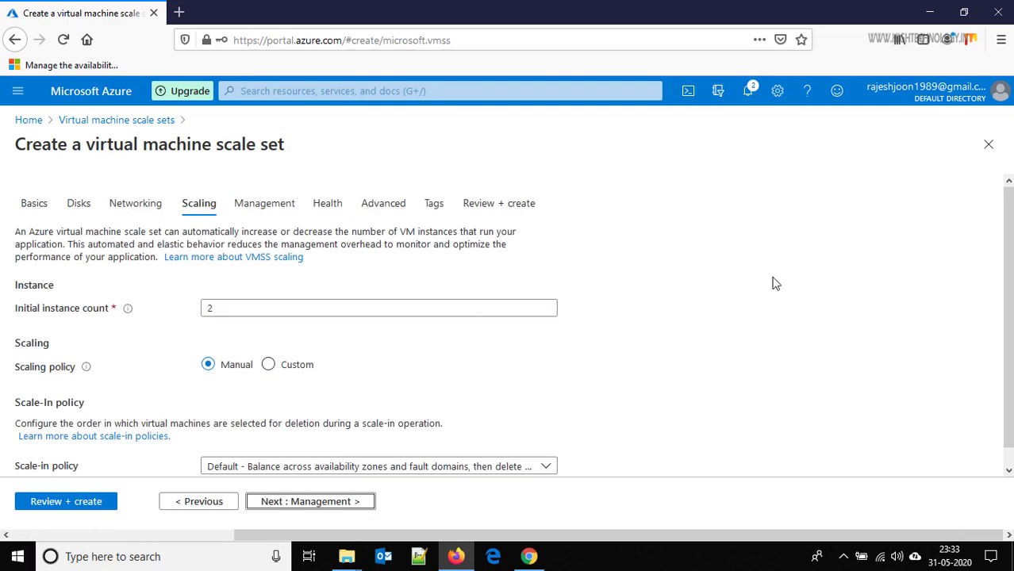
{"action": "scroll", "coordinate": [1008, 309], "scroll_direction": "down", "scroll_amount": 1}
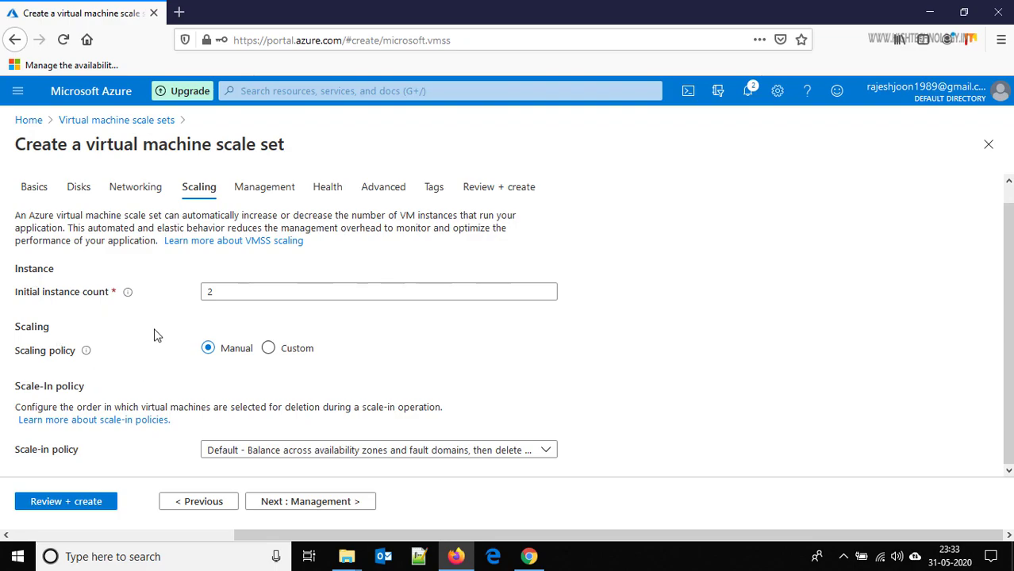
{"action": "left_click", "coordinate": [268, 348]}
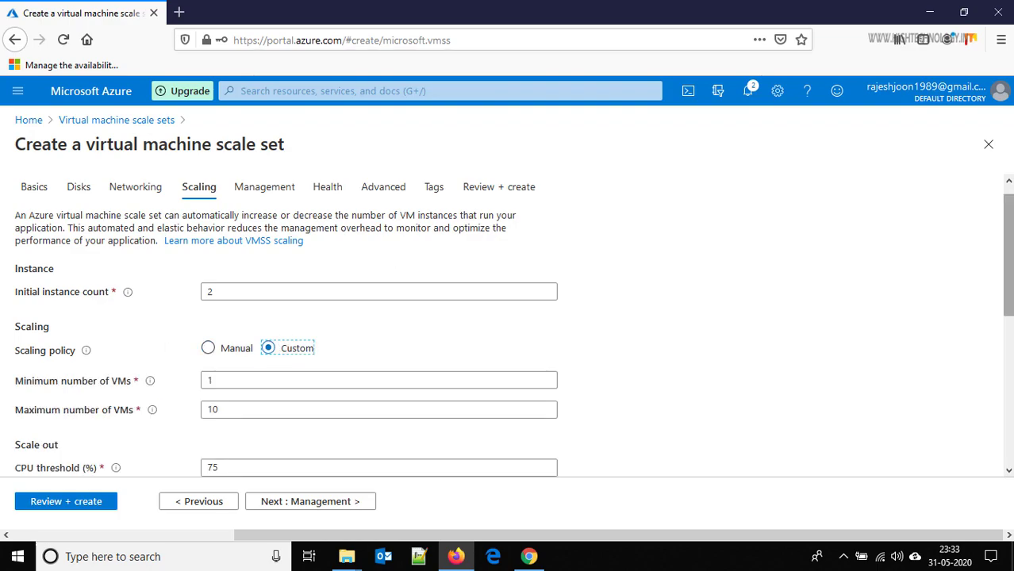
{"action": "scroll", "coordinate": [508, 325], "scroll_direction": "down", "scroll_amount": 3}
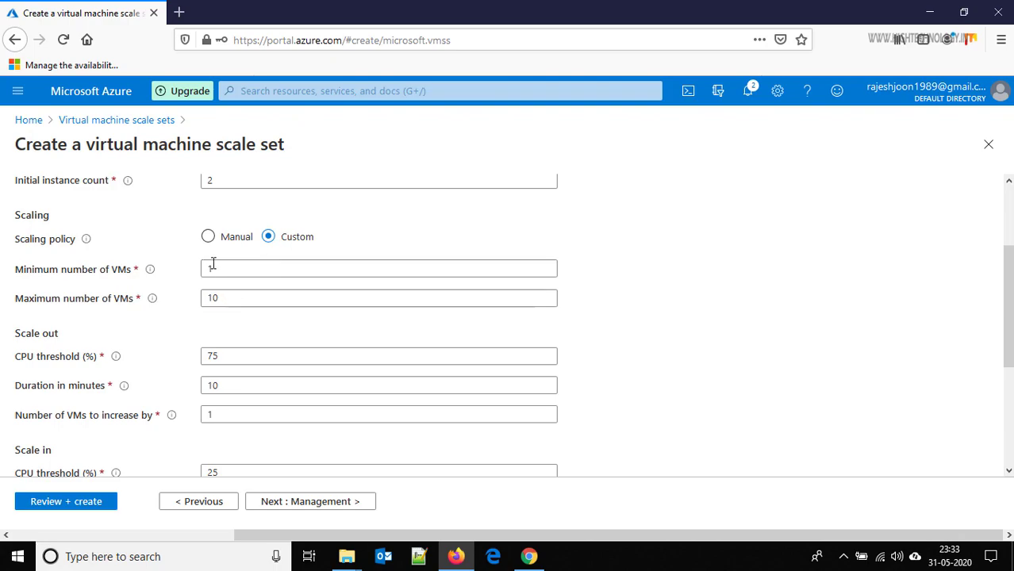
- Set the VM count limits to a minimum of 1 and a maximum of 10
{"action": "left_click_drag", "start_coordinate": [220, 271], "coordinate": [186, 272]}
{"action": "type", "text": "2"}
{"action": "key", "text": "Tab"}
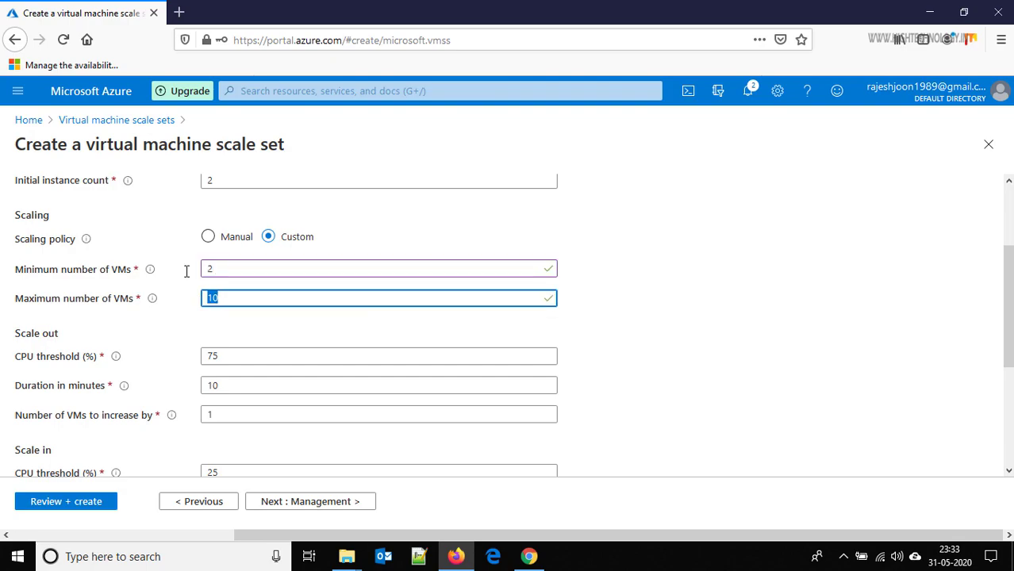
{"action": "type", "text": "80"}
{"action": "key", "text": "BackSpace"}
{"action": "key", "text": "BackSpace"}
{"action": "type", "text": "10"}
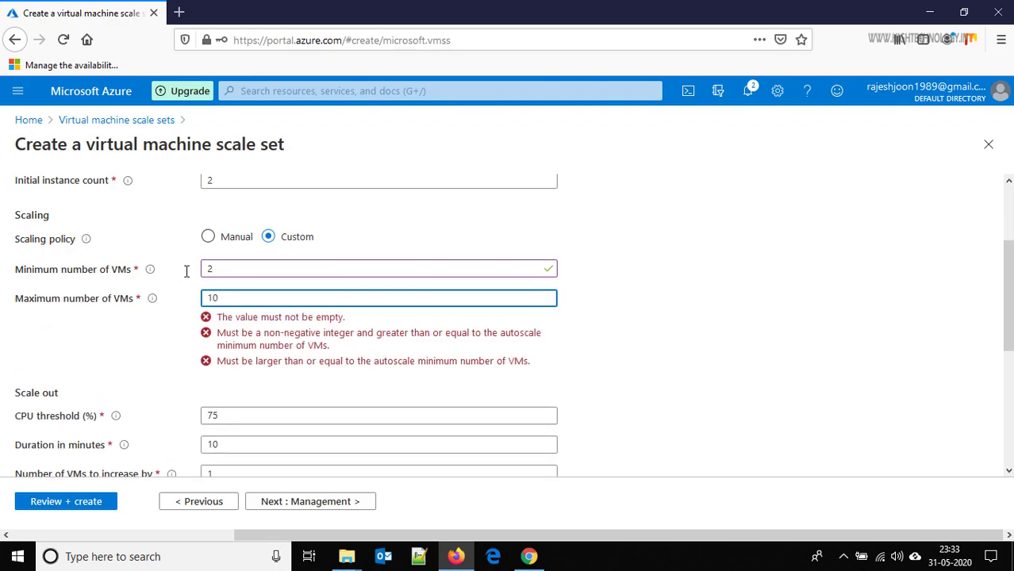
{"action": "key", "text": "shift+Tab"}
{"action": "type", "text": "1"}
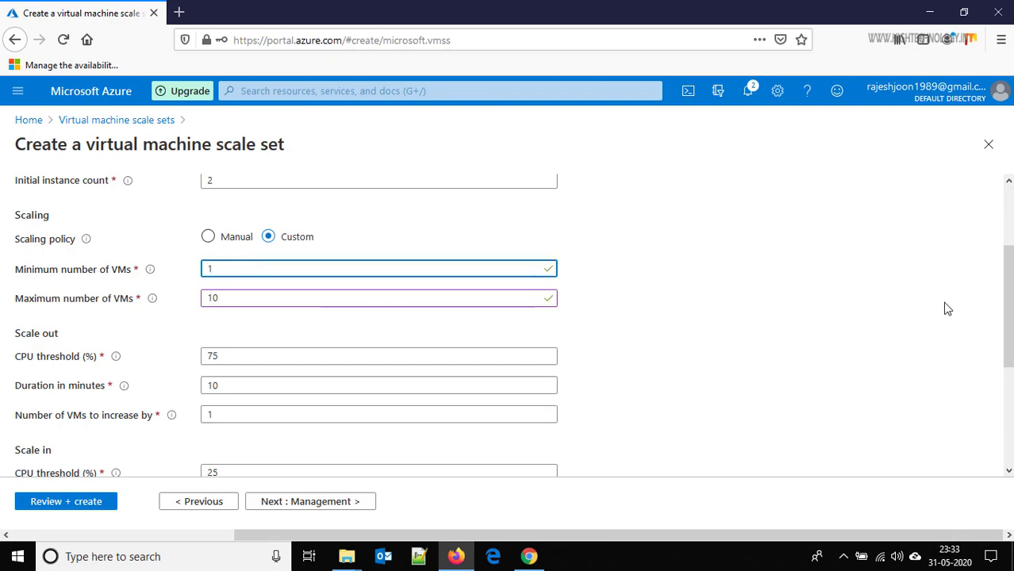
- Set the scale-out rule's CPU threshold to 35% and its duration to 5 minutes
{"action": "left_click_drag", "start_coordinate": [1007, 306], "coordinate": [1007, 361]}
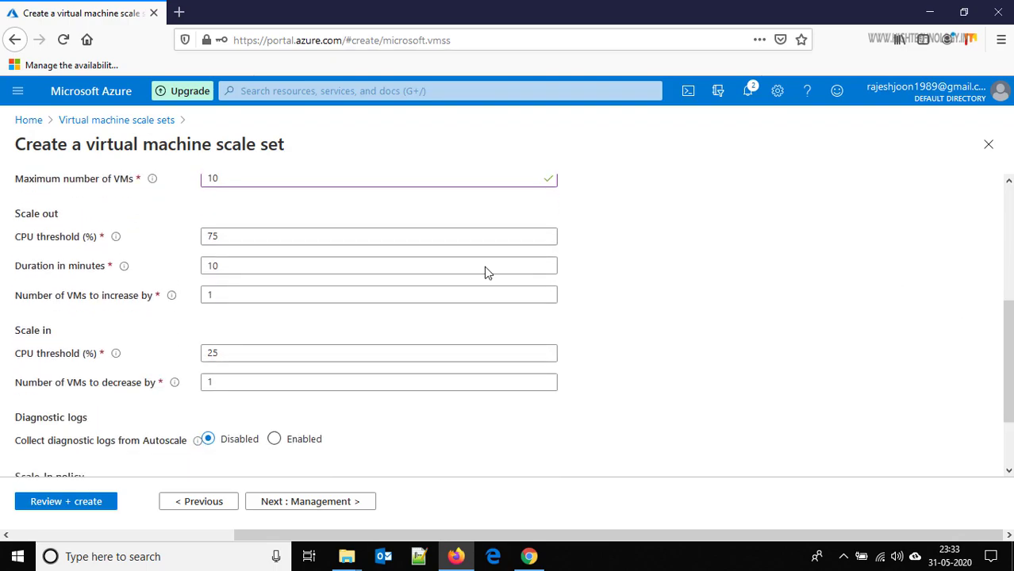
{"action": "left_click_drag", "start_coordinate": [230, 237], "coordinate": [165, 245]}
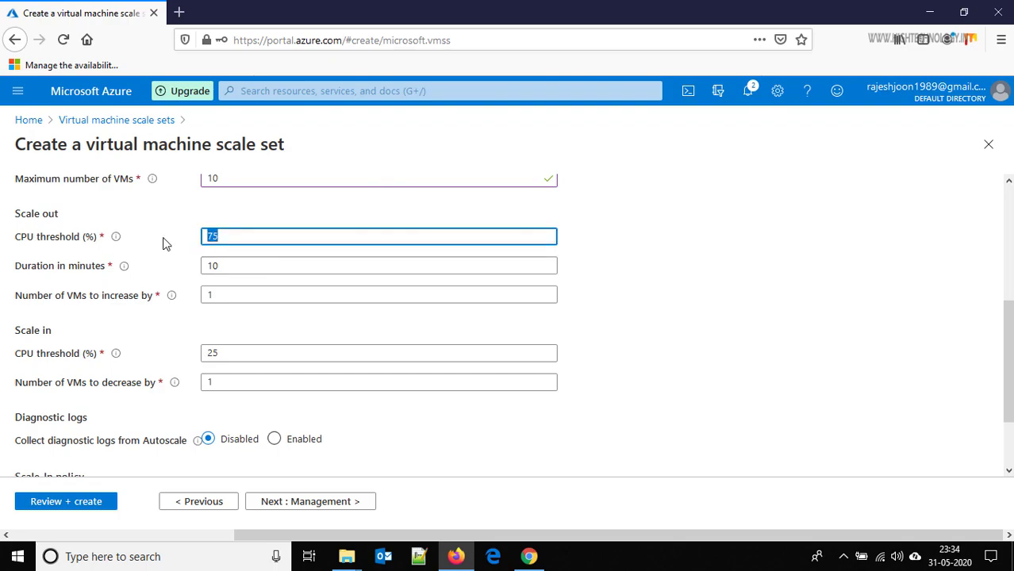
{"action": "type", "text": "35"}
{"action": "left_click", "coordinate": [238, 268]}
{"action": "left_click_drag", "start_coordinate": [187, 269], "coordinate": [175, 273]}
{"action": "type", "text": "5"}
{"action": "left_click", "coordinate": [665, 314]}
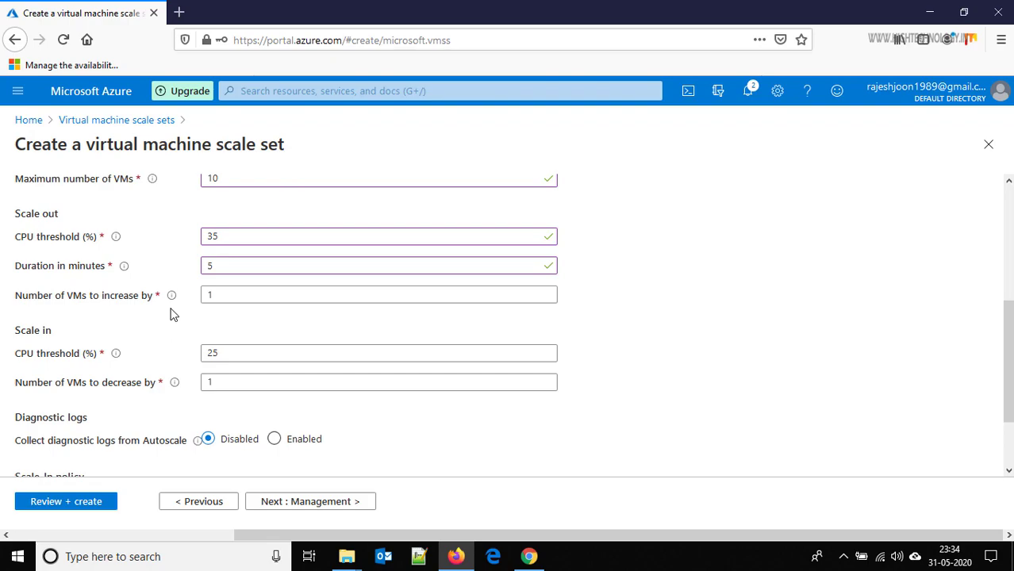
- Set the scale-out rule to add 1 VM, correcting a mistaken entry of 2
{"action": "double_click", "coordinate": [200, 295]}
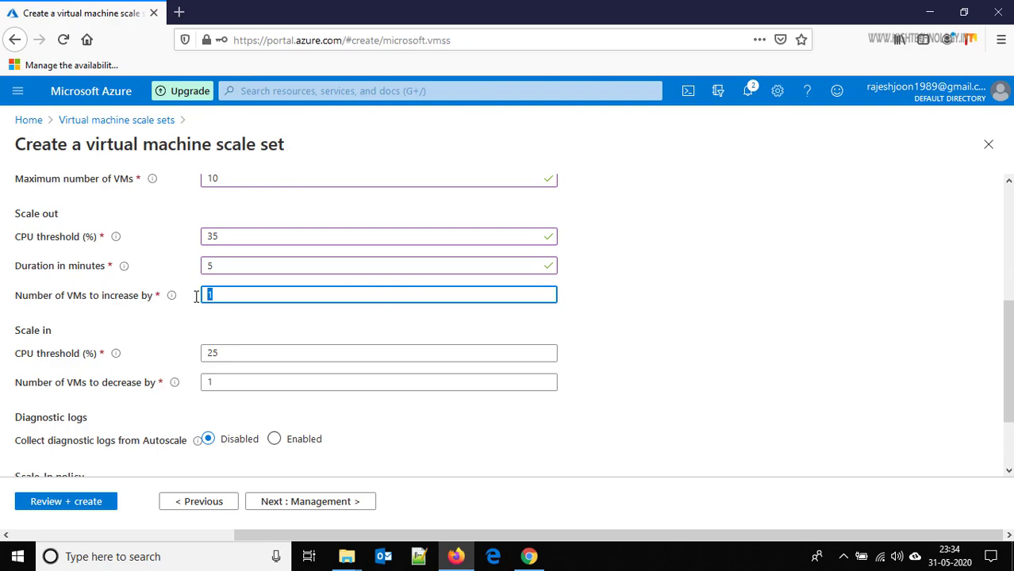
{"action": "type", "text": "2"}
{"action": "left_click", "coordinate": [287, 322]}
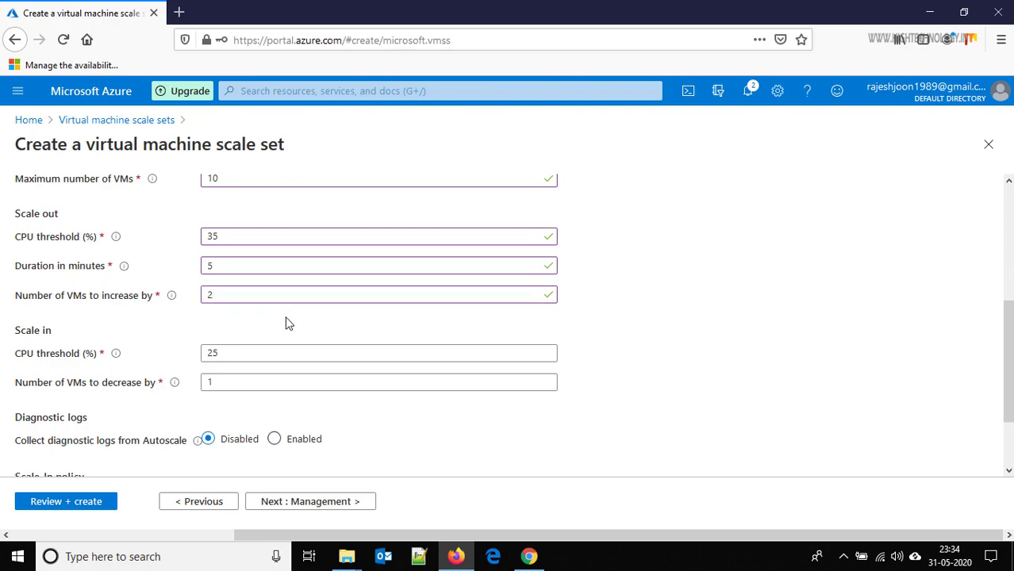
{"action": "double_click", "coordinate": [210, 295]}
{"action": "type", "text": "1"}
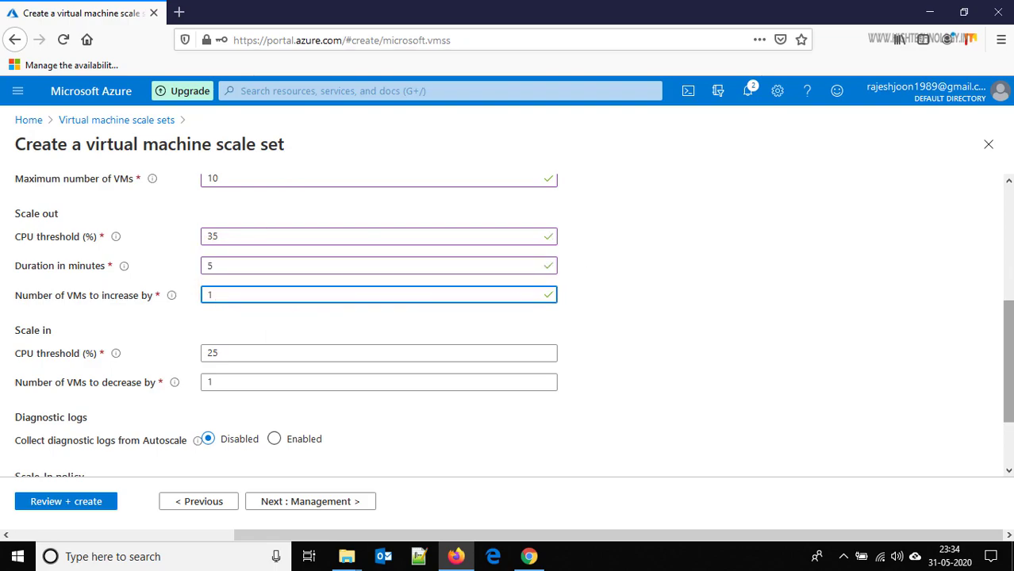
{"action": "scroll", "coordinate": [908, 353], "scroll_direction": "down", "scroll_amount": 2}
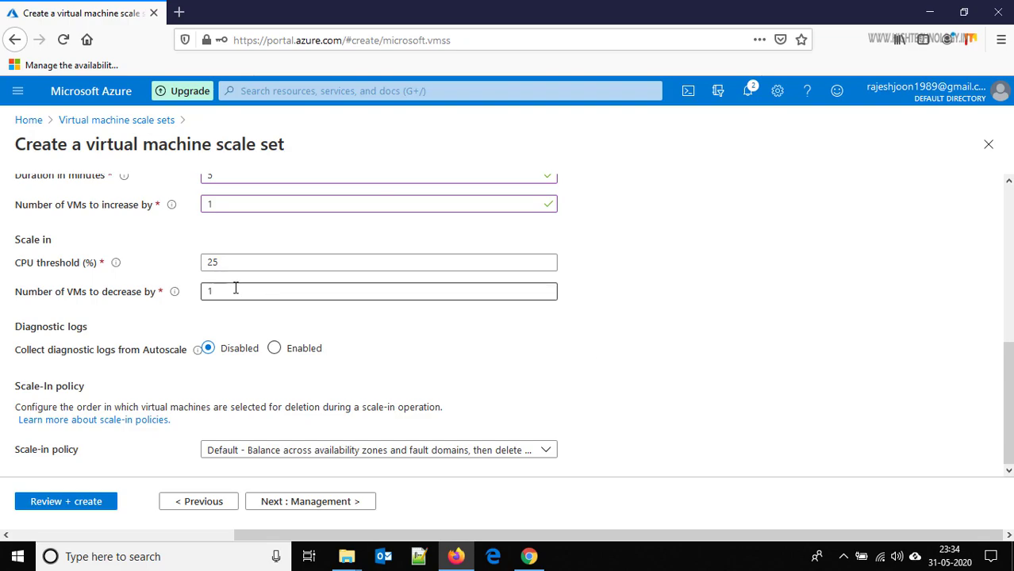
- Turn Boot diagnostics off in Management, then pass Health and Advanced to reach Tags
{"action": "left_click", "coordinate": [296, 507]}
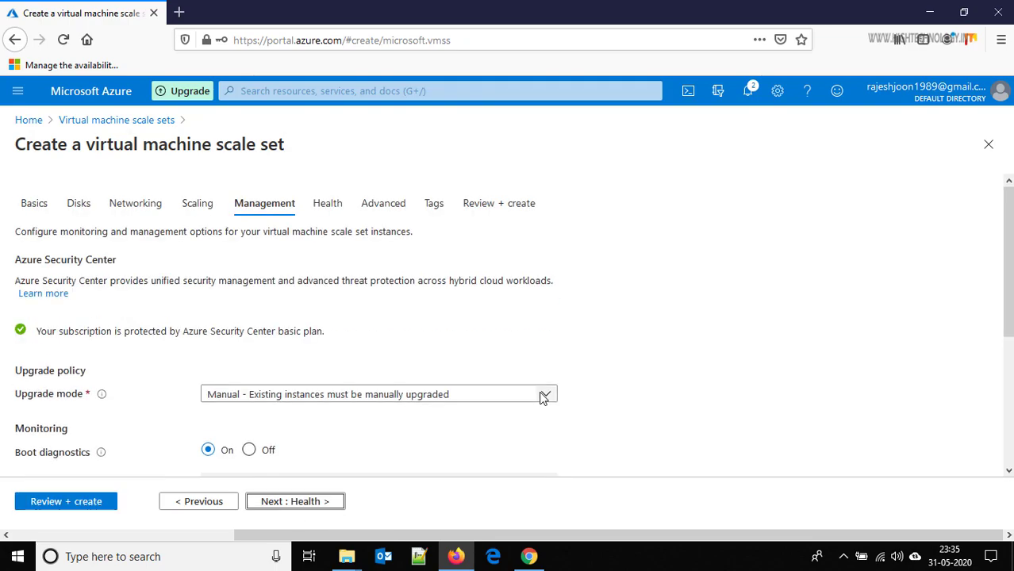
{"action": "left_click", "coordinate": [250, 451]}
{"action": "left_click", "coordinate": [302, 507]}
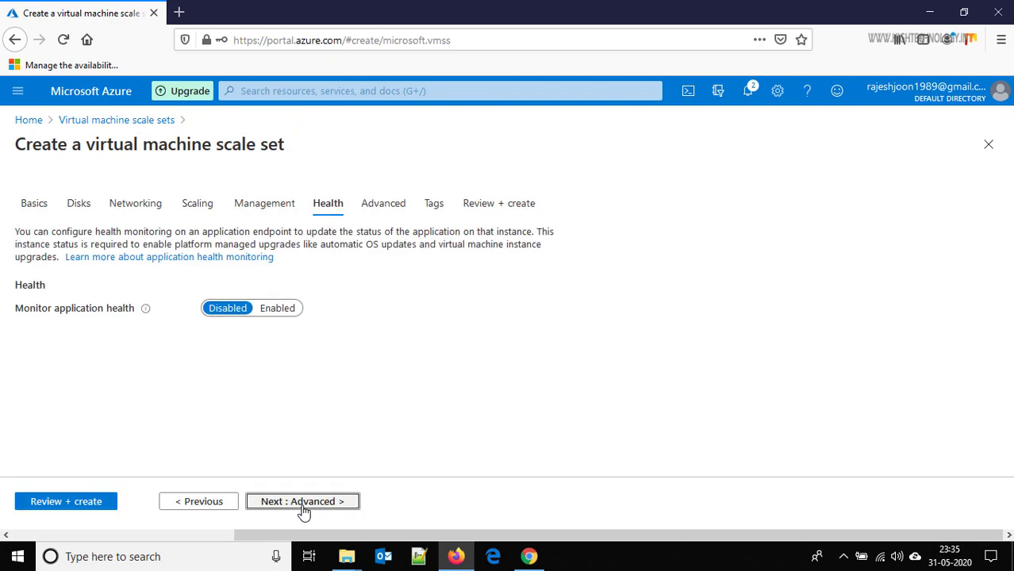
{"action": "left_click", "coordinate": [313, 510]}
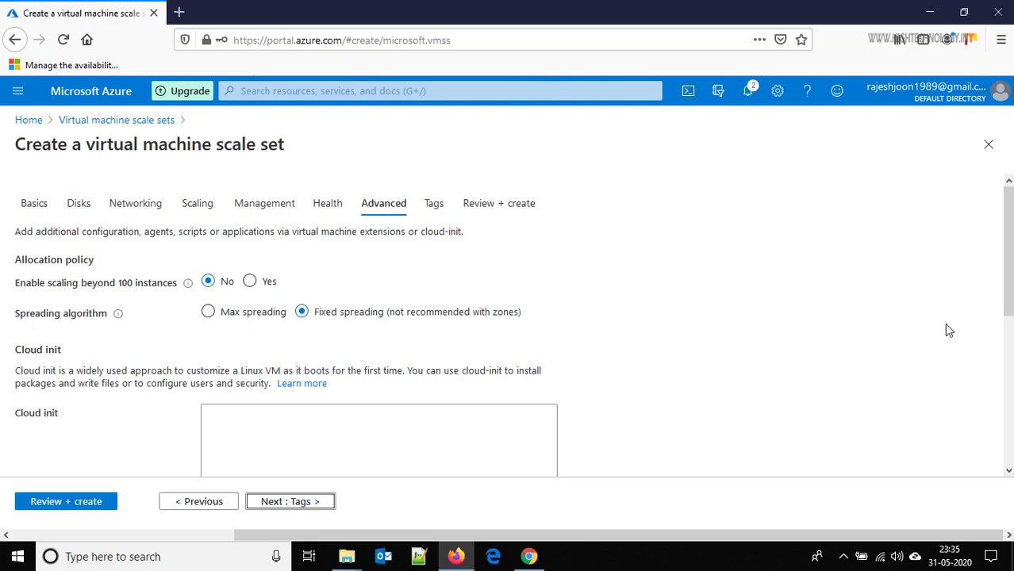
{"action": "left_click_drag", "start_coordinate": [1008, 305], "coordinate": [1010, 348]}
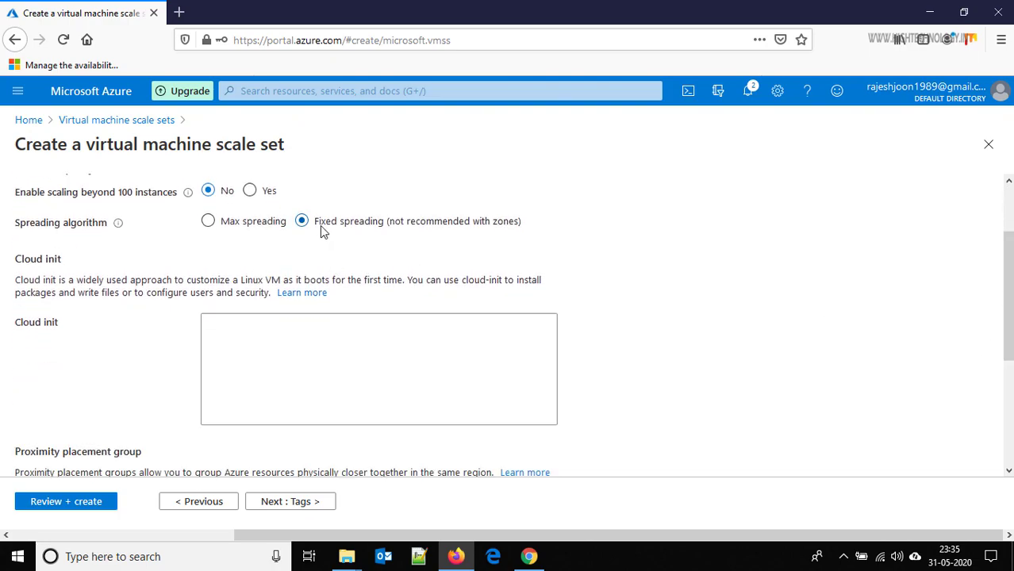
{"action": "mouse_move", "coordinate": [118, 228]}
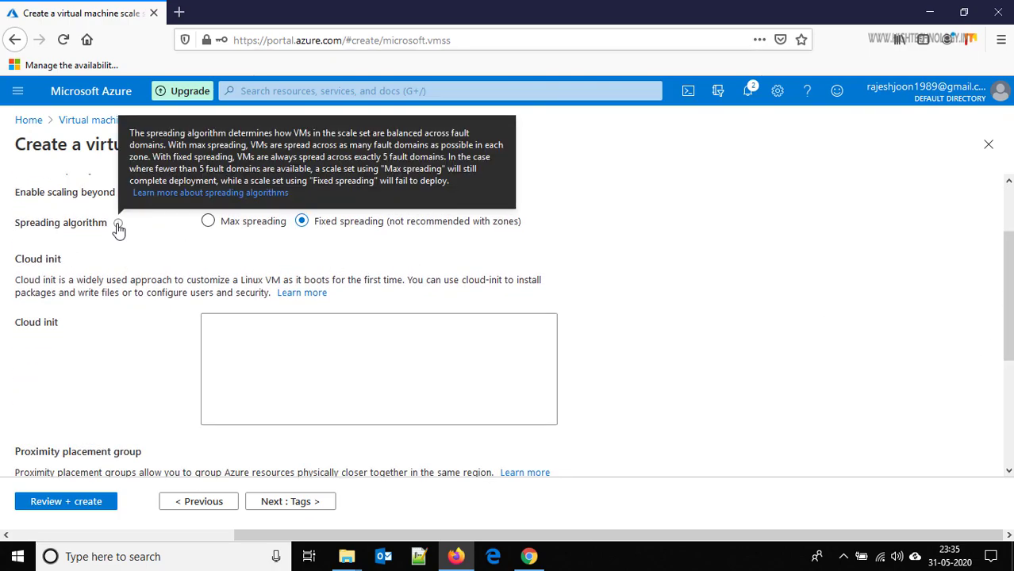
{"action": "left_click", "coordinate": [306, 506]}
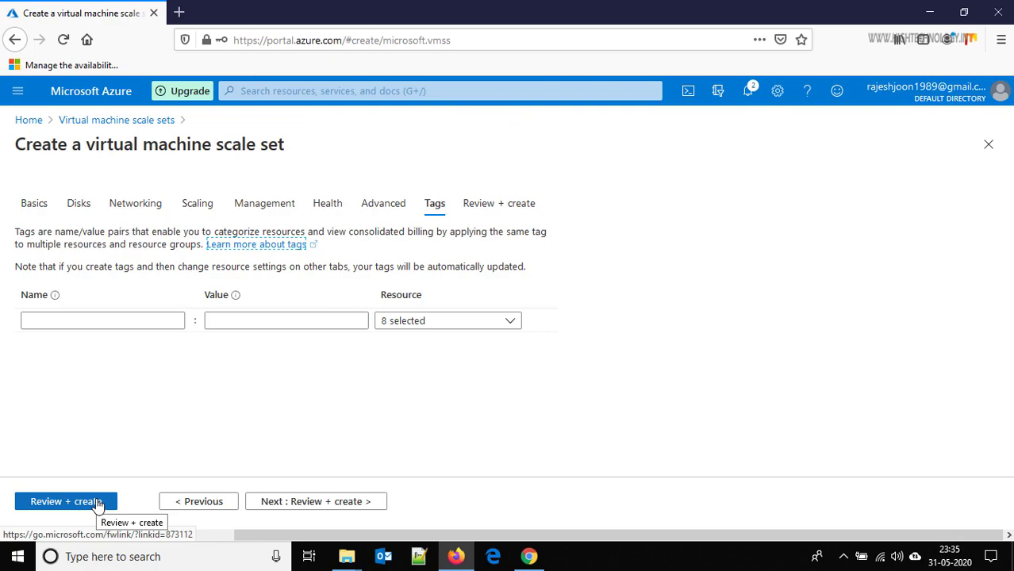
- Validate the VMSS1 scale set configuration and deploy it
{"action": "left_click", "coordinate": [65, 502]}
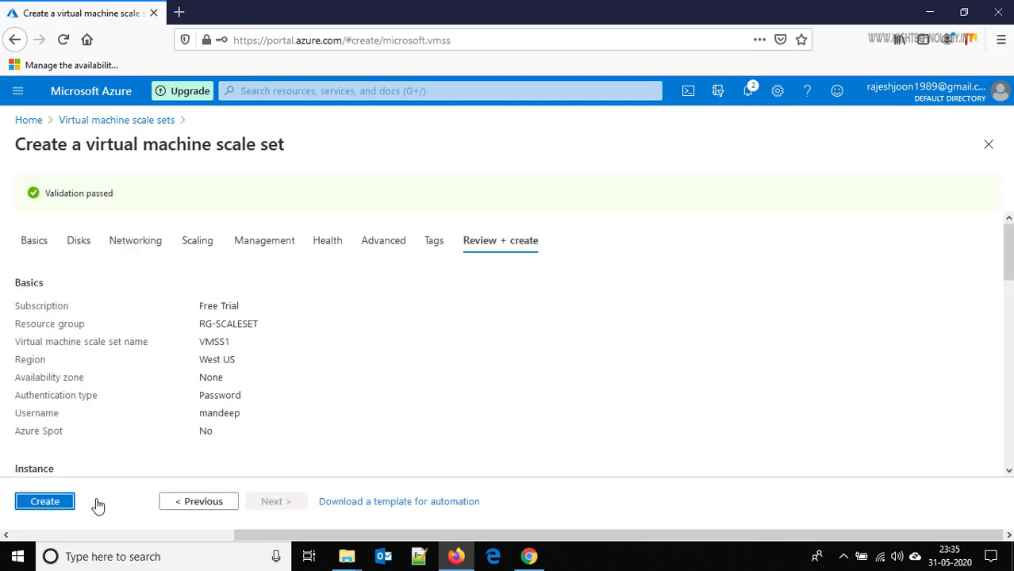
{"action": "left_click", "coordinate": [44, 501]}
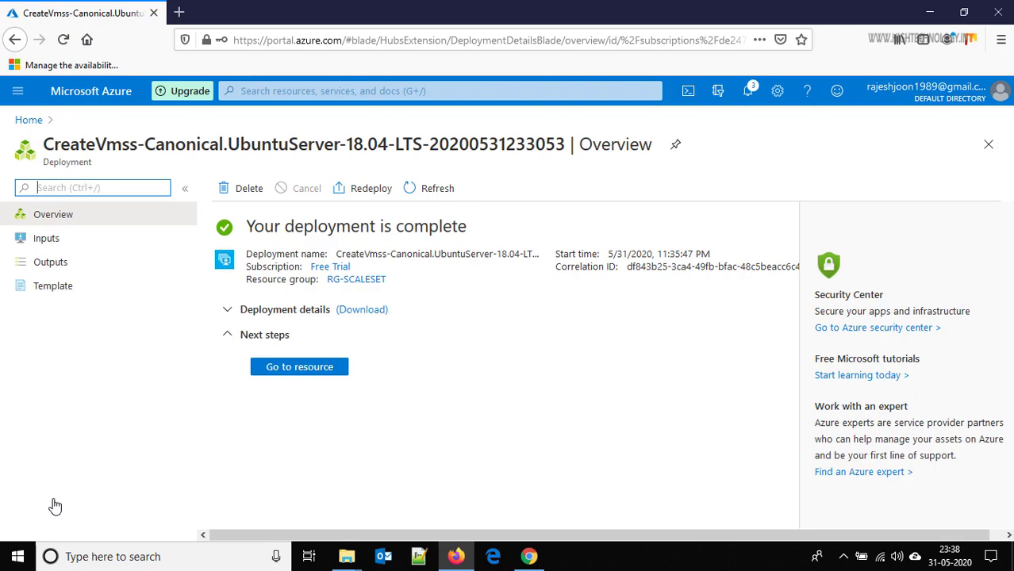
- Refresh VMSS1's instance list until both run, then view instance VMSS1_0 (10.1.1.4)
{"action": "left_click", "coordinate": [314, 368]}
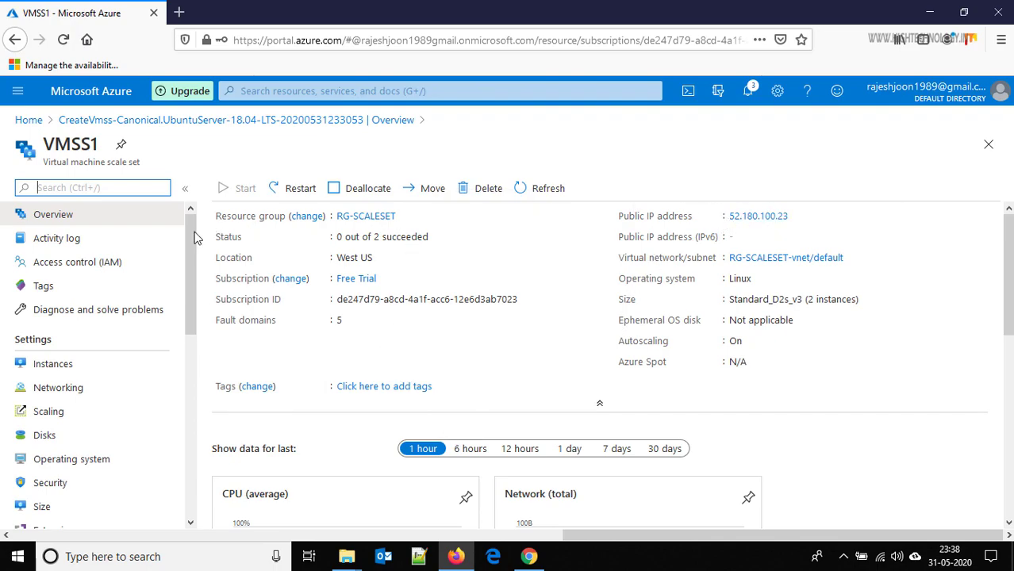
{"action": "left_click", "coordinate": [91, 366]}
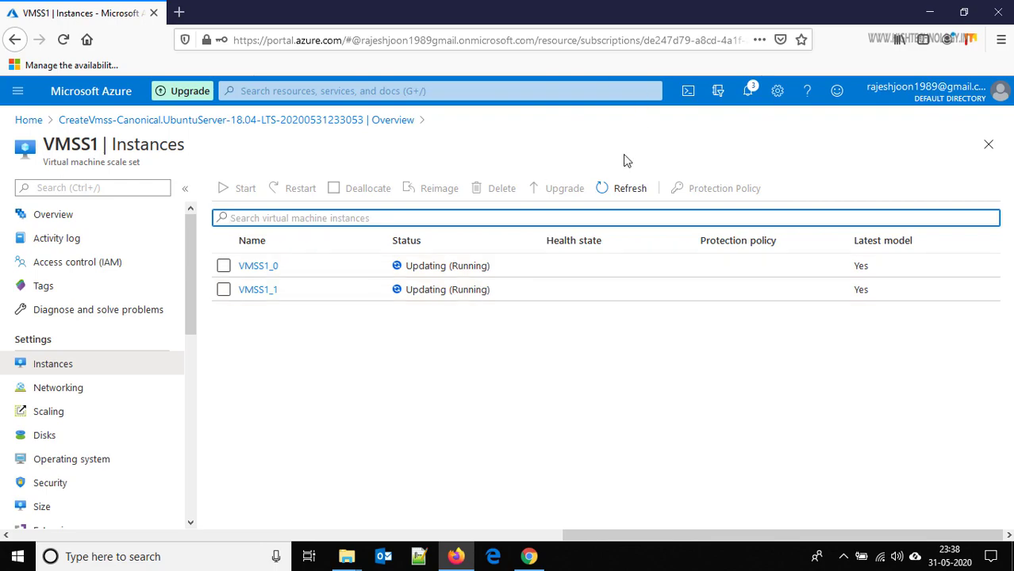
{"action": "left_click", "coordinate": [624, 200]}
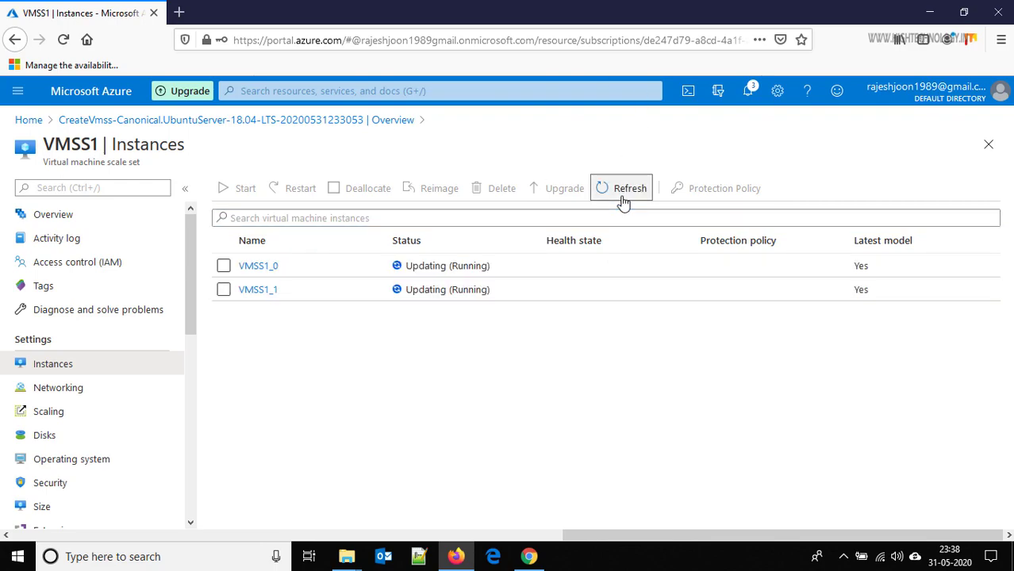
{"action": "left_click", "coordinate": [623, 198]}
{"action": "left_click", "coordinate": [624, 198]}
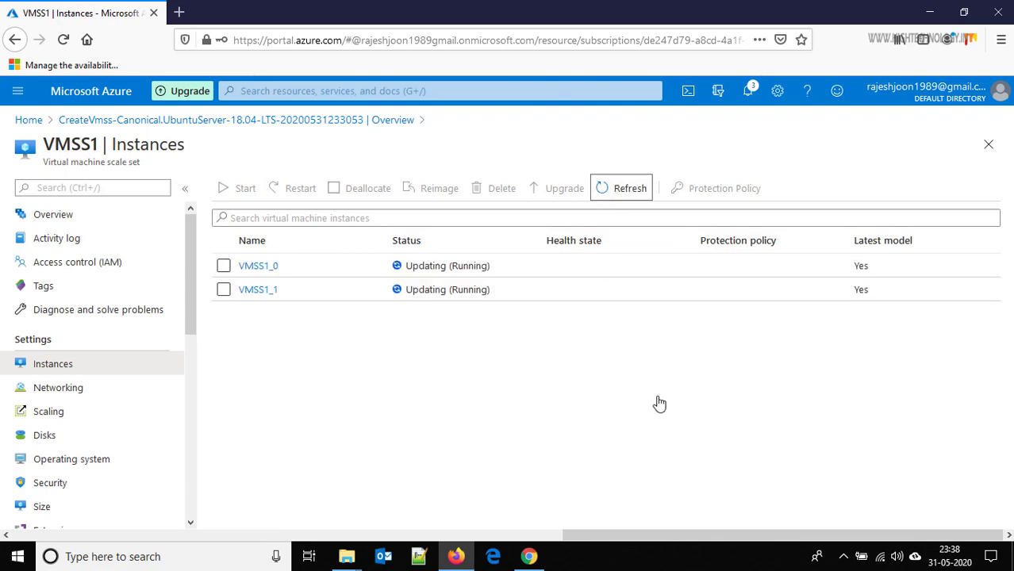
{"action": "left_click", "coordinate": [264, 267]}
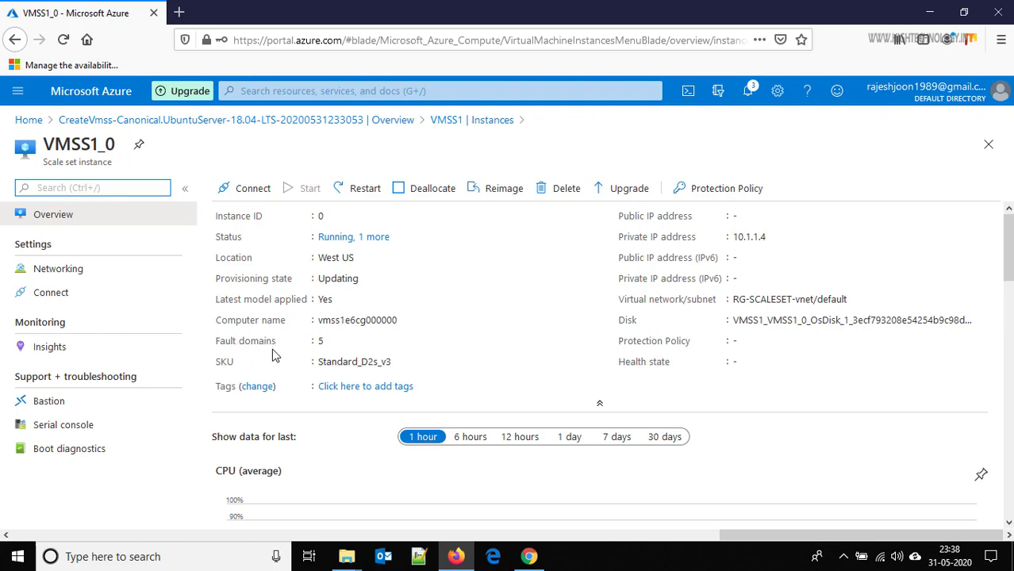
- Check instance VMSS1_1 (10.1.1.5), then show VMSS1's Scaling page with custom autoscale at 2 instances
{"action": "key", "text": "ctrl+slash"}
{"action": "mouse_move", "coordinate": [1008, 247]}
{"action": "left_mouse_down"}
{"action": "mouse_move", "coordinate": [1007, 484]}
{"action": "mouse_move", "coordinate": [1001, 246]}
{"action": "left_mouse_up"}
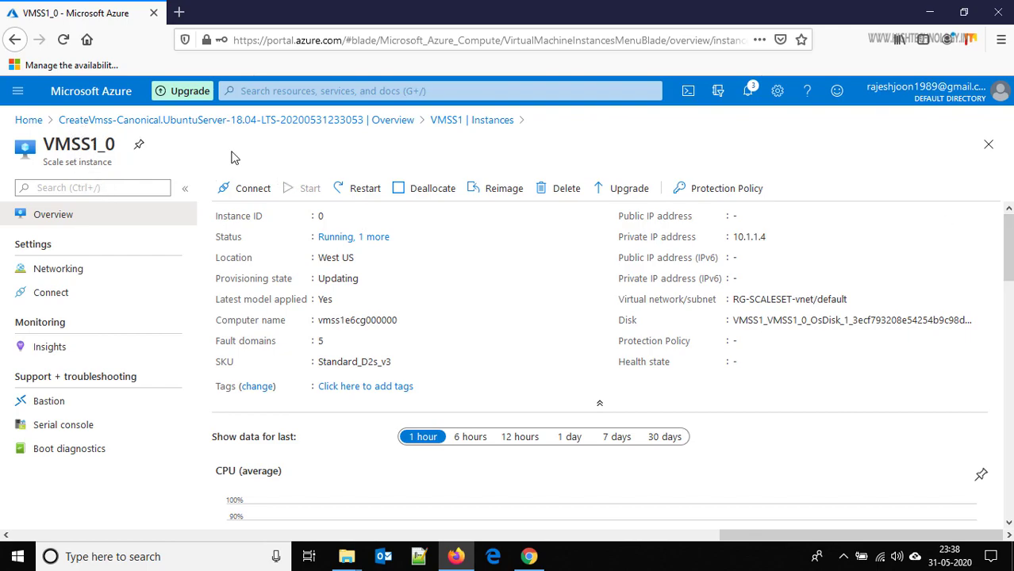
{"action": "left_click", "coordinate": [460, 121]}
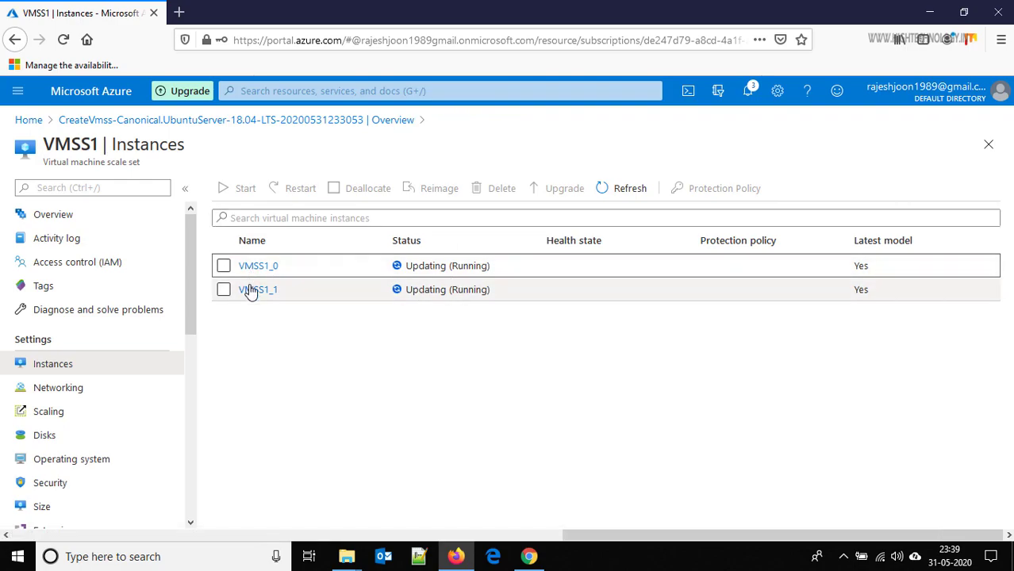
{"action": "left_click", "coordinate": [251, 290]}
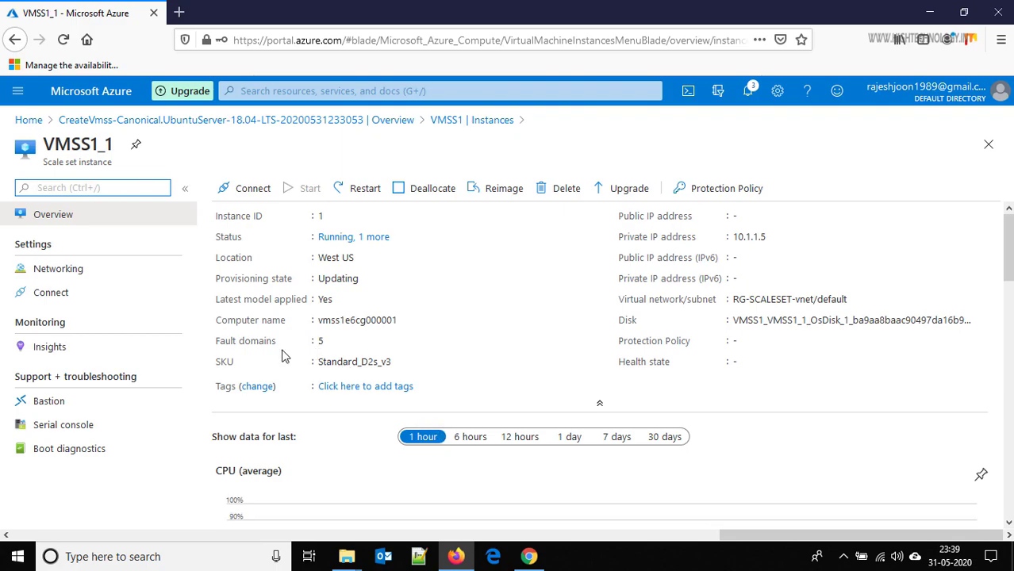
{"action": "left_click", "coordinate": [467, 121]}
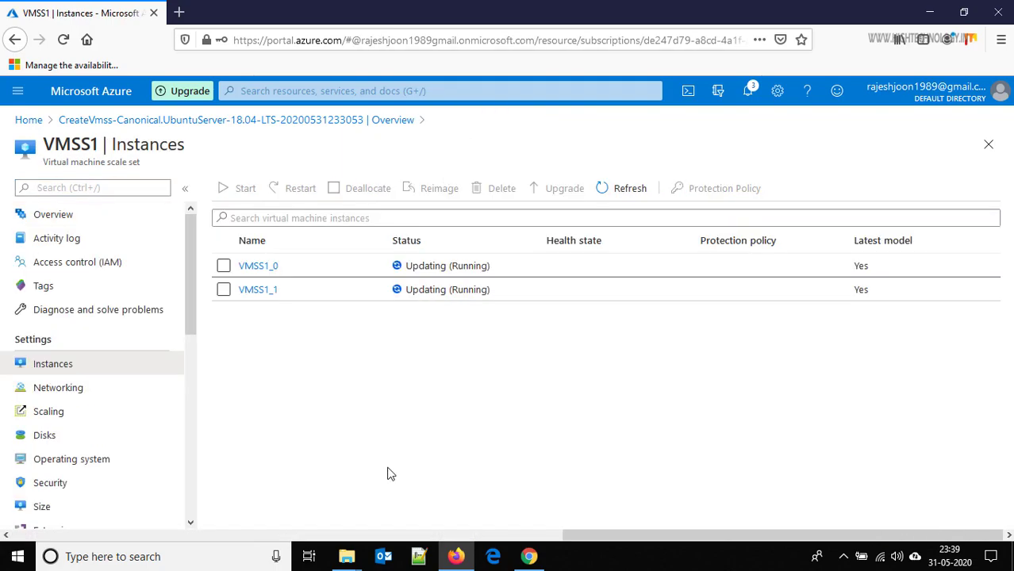
{"action": "left_click", "coordinate": [55, 410]}
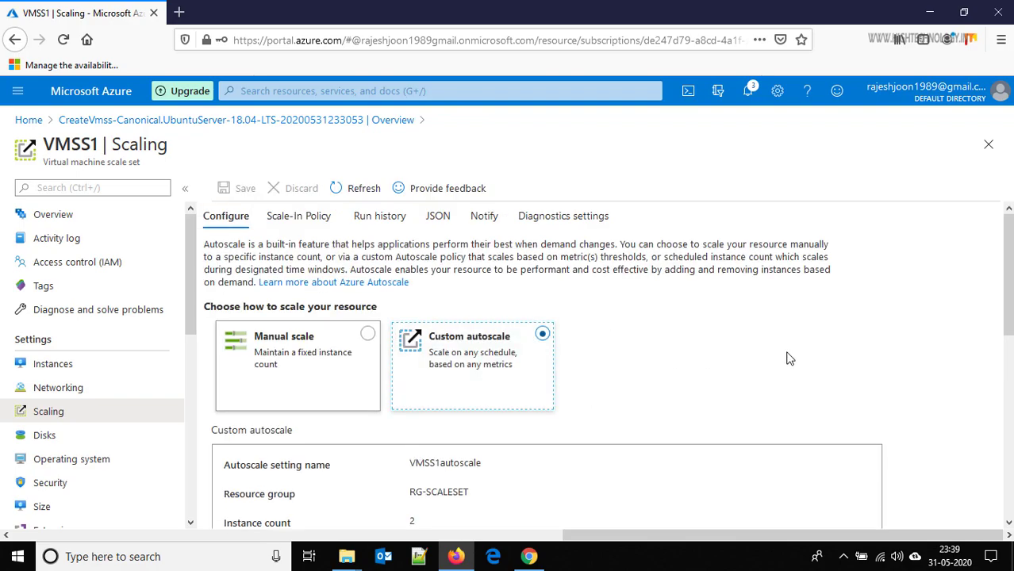
- Review the Default profile rules and add Auto created scale condition 1 with limits 1–2
{"action": "left_click_drag", "start_coordinate": [1010, 264], "coordinate": [1010, 412]}
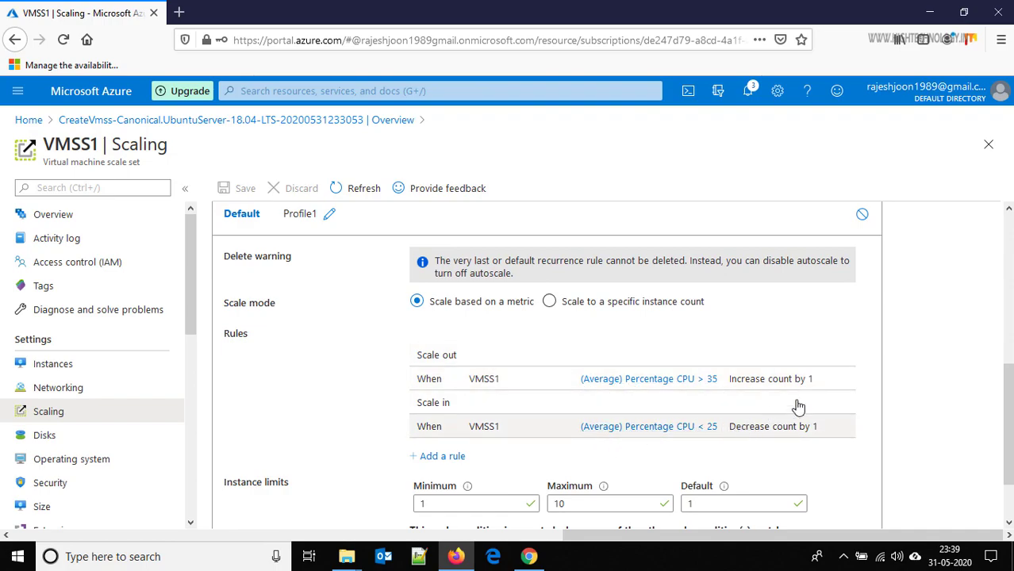
{"action": "scroll", "coordinate": [640, 458], "scroll_direction": "down", "scroll_amount": 1}
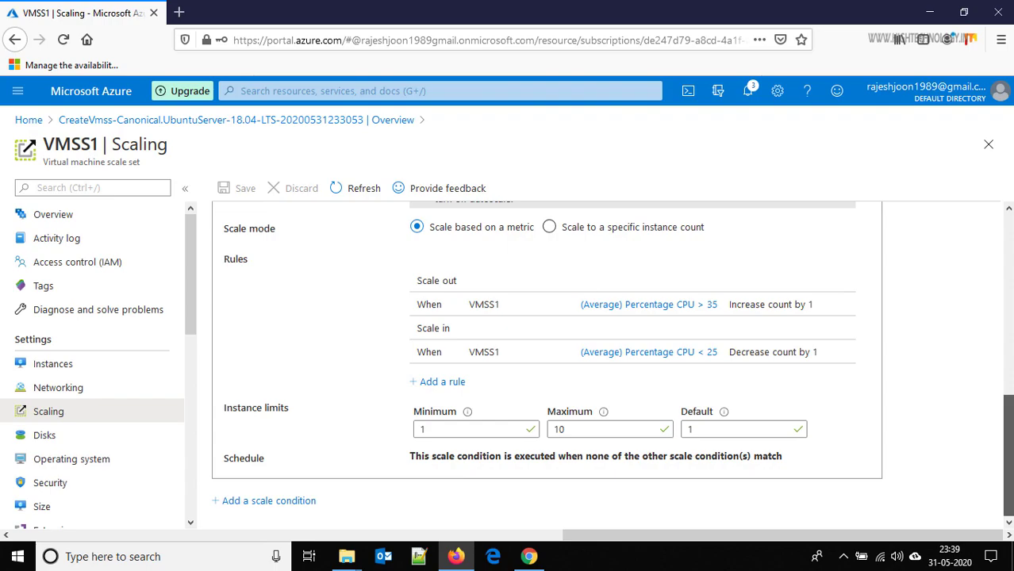
{"action": "scroll", "coordinate": [1007, 456], "scroll_direction": "up", "scroll_amount": 5}
{"action": "scroll", "coordinate": [612, 364], "scroll_direction": "up", "scroll_amount": 2}
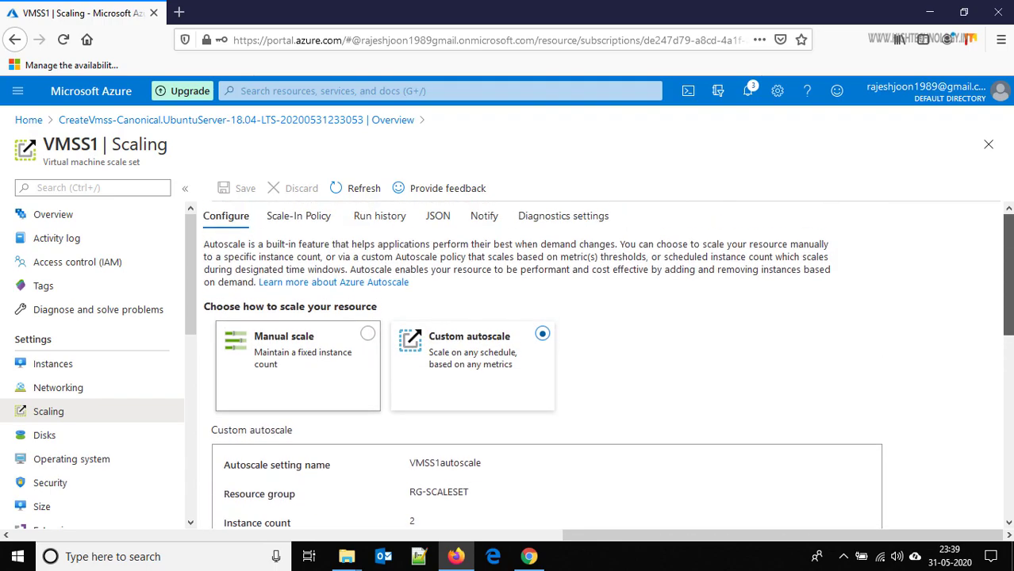
{"action": "scroll", "coordinate": [1010, 416], "scroll_direction": "down", "scroll_amount": 5}
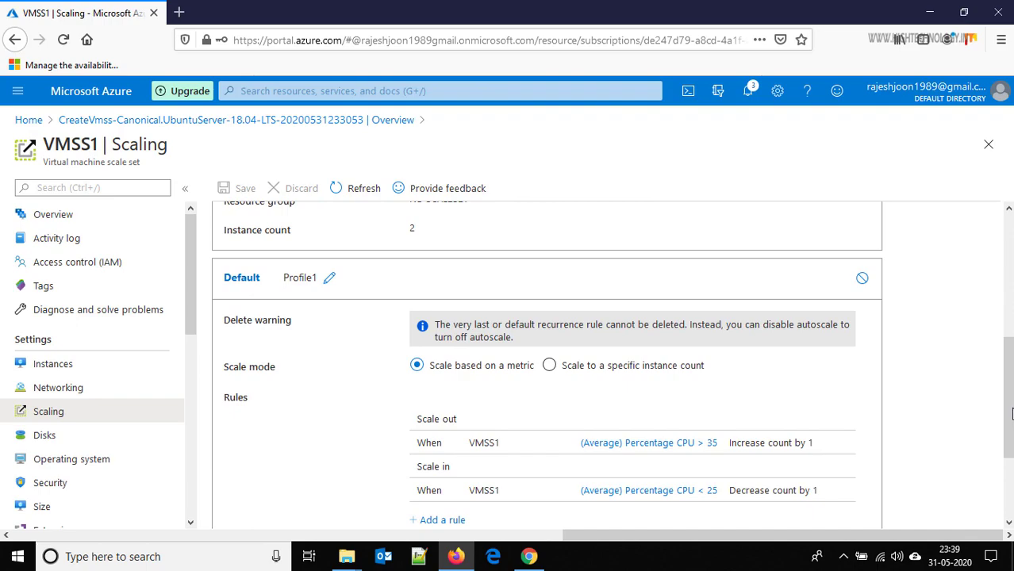
{"action": "scroll", "coordinate": [1010, 417], "scroll_direction": "down", "scroll_amount": 2}
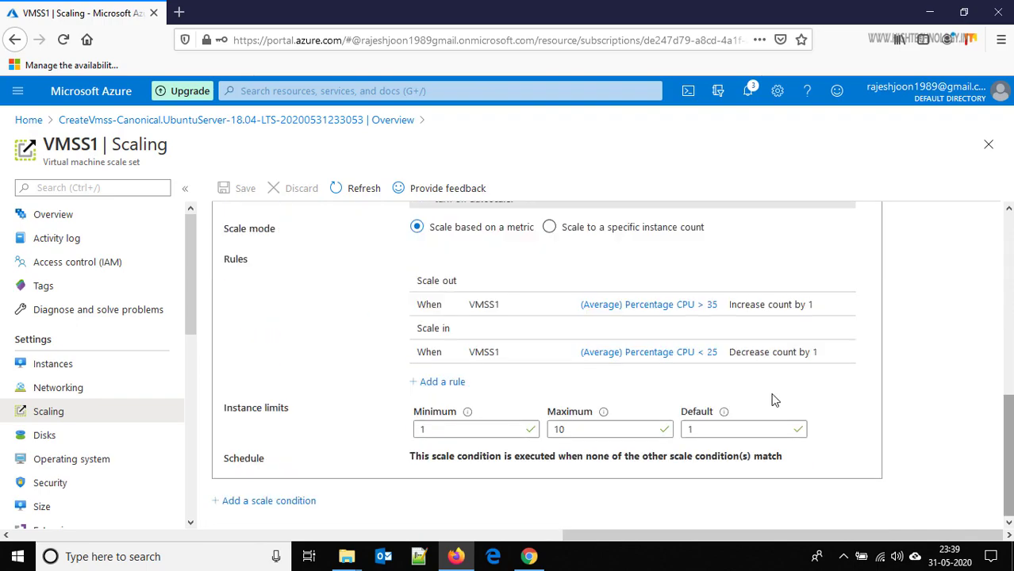
{"action": "left_click", "coordinate": [270, 506]}
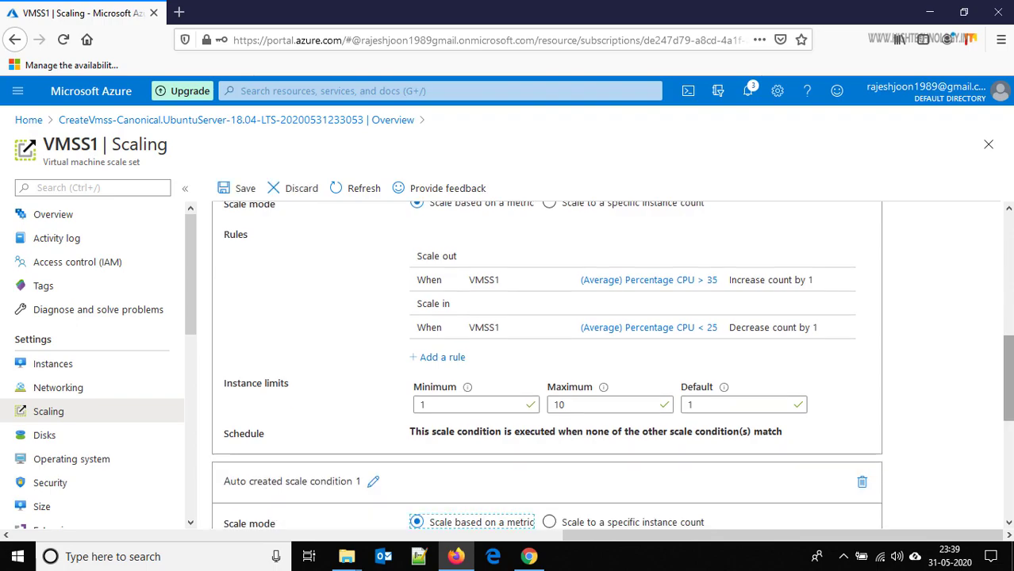
{"action": "left_click_drag", "start_coordinate": [1009, 367], "coordinate": [1011, 456]}
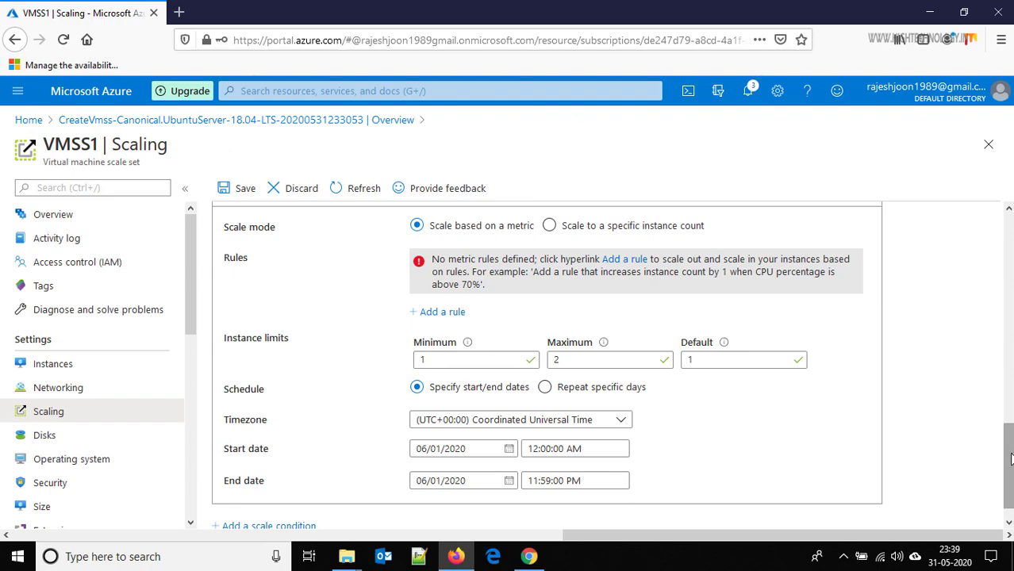
{"action": "left_click_drag", "start_coordinate": [1010, 459], "coordinate": [1010, 454]}
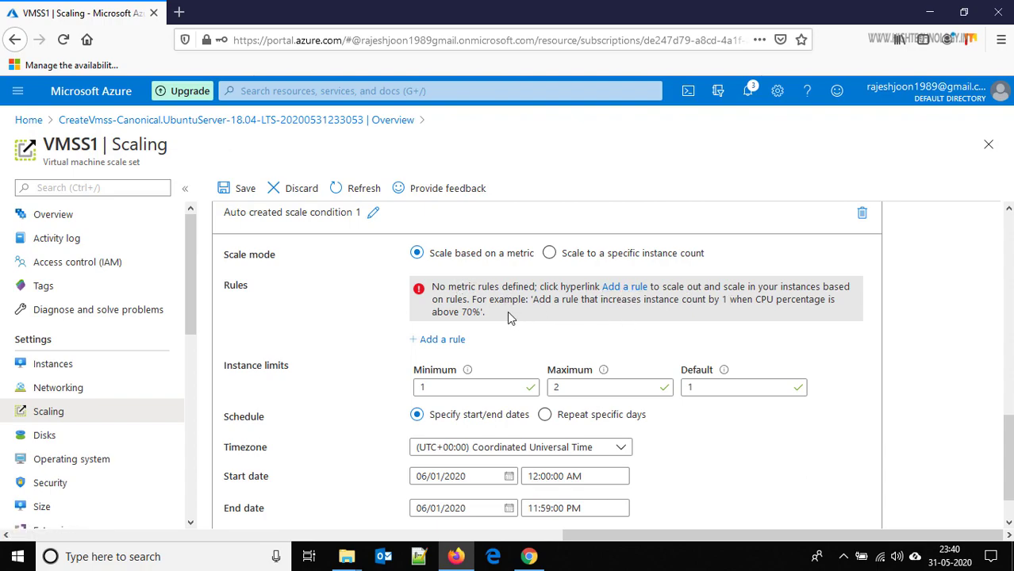
{"action": "left_click", "coordinate": [449, 340]}
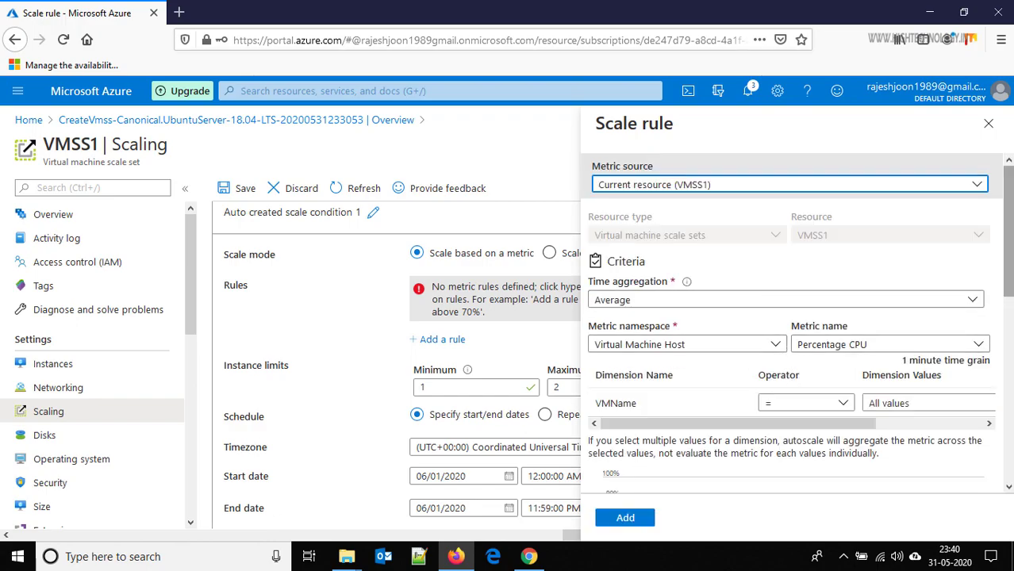
{"action": "scroll", "coordinate": [780, 375], "scroll_direction": "down", "scroll_amount": 2}
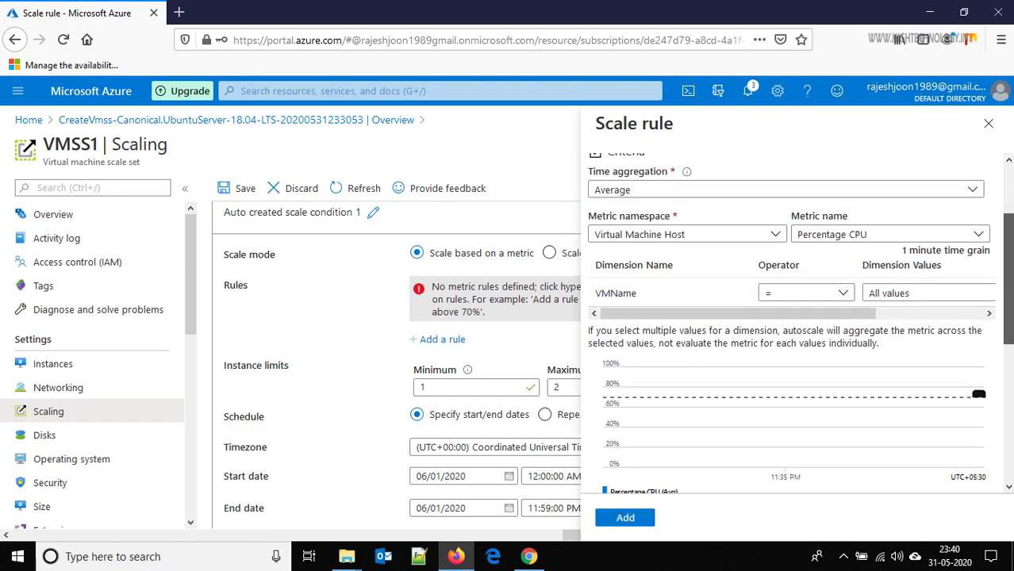
{"action": "left_click", "coordinate": [778, 227]}
{"action": "left_click", "coordinate": [778, 229]}
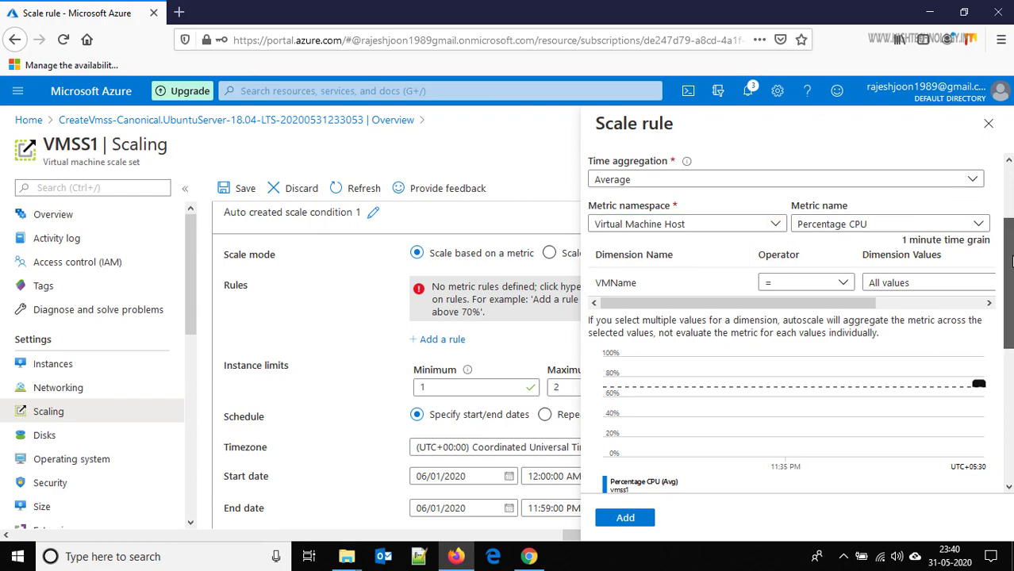
{"action": "scroll", "coordinate": [1009, 235], "scroll_direction": "up", "scroll_amount": 1}
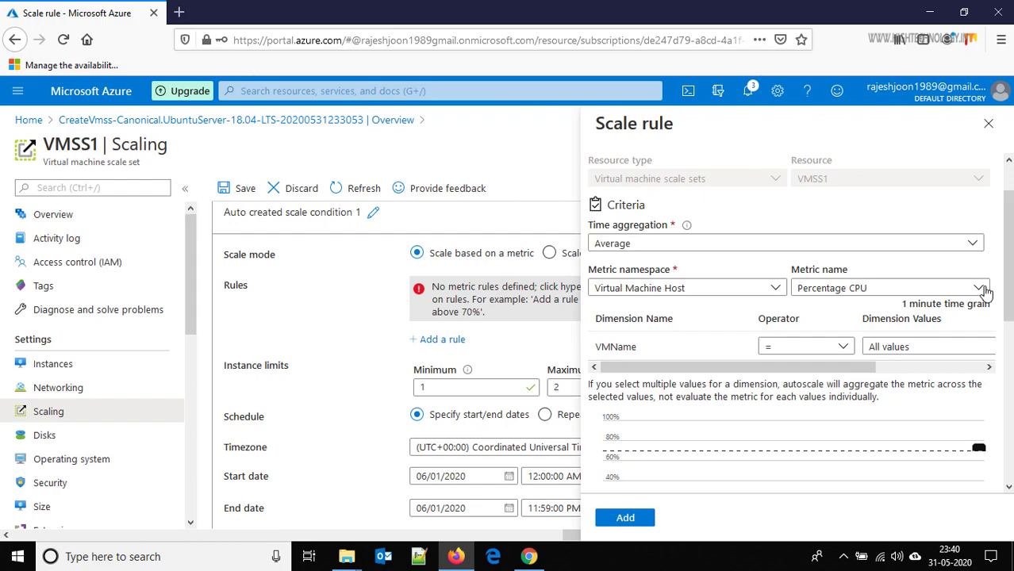
{"action": "left_click", "coordinate": [979, 290]}
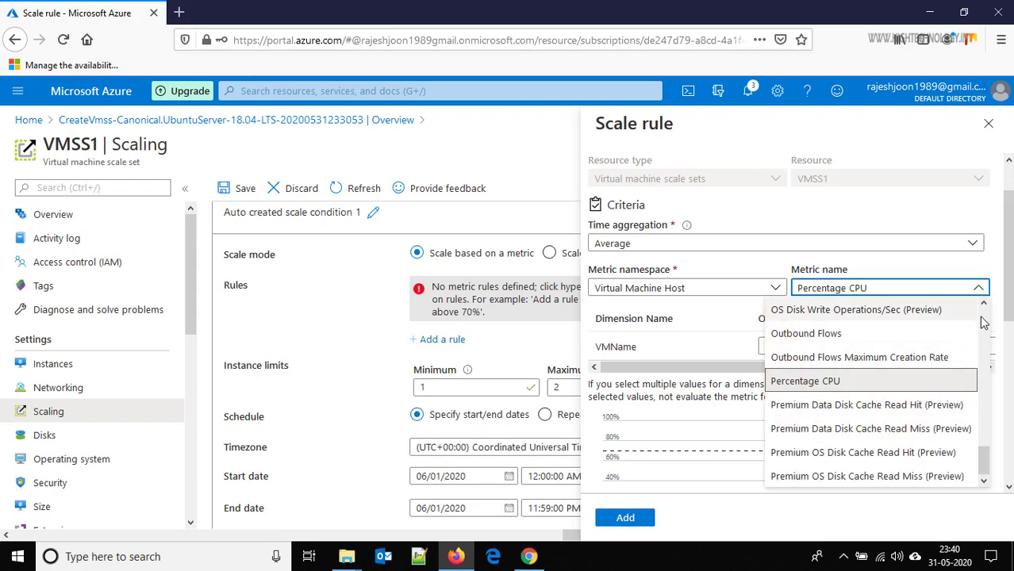
{"action": "left_click_drag", "start_coordinate": [988, 463], "coordinate": [983, 395]}
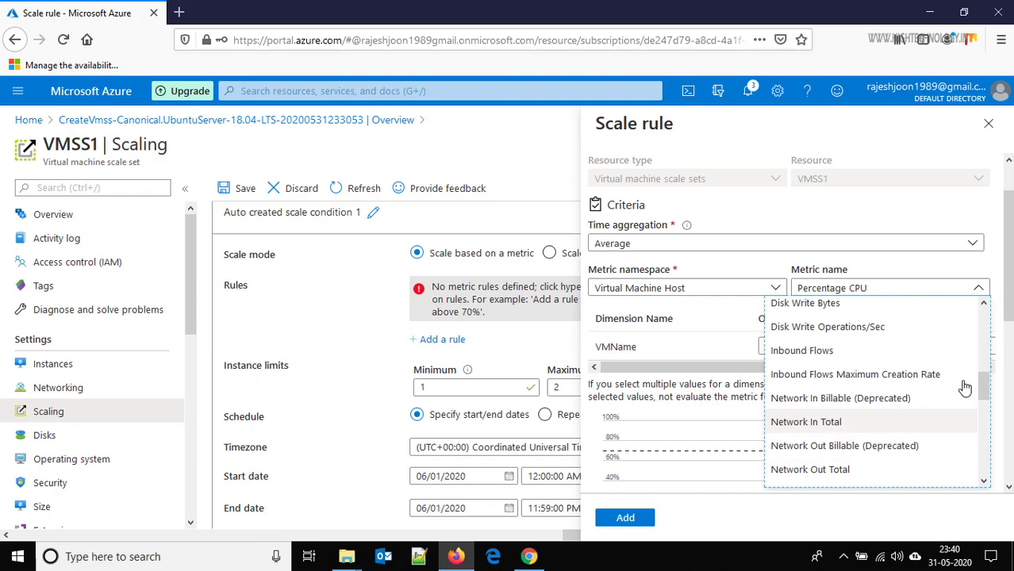
{"action": "mouse_move", "coordinate": [983, 388]}
{"action": "left_mouse_down"}
{"action": "mouse_move", "coordinate": [982, 336]}
{"action": "mouse_move", "coordinate": [983, 372]}
{"action": "left_mouse_up"}
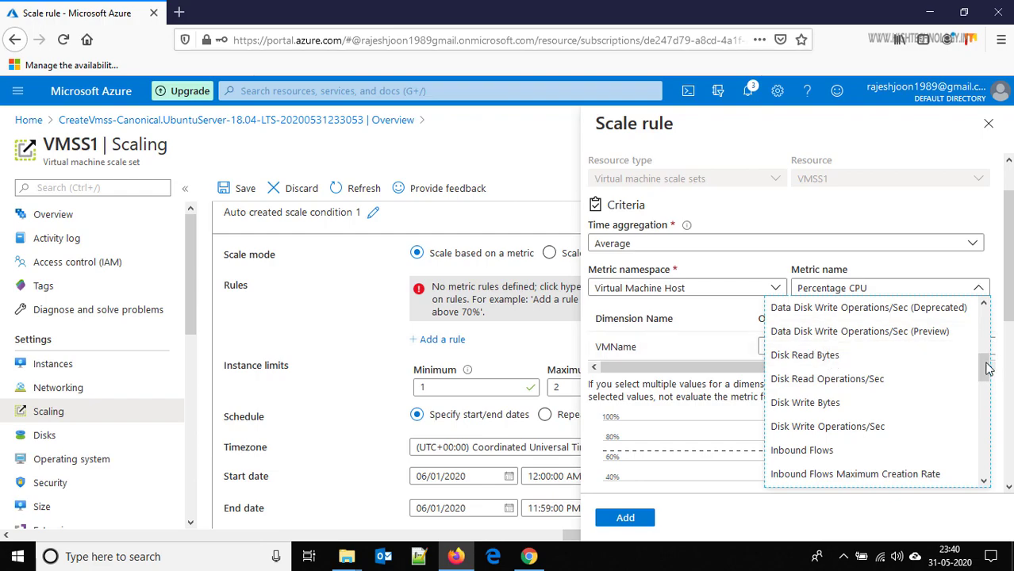
{"action": "left_click_drag", "start_coordinate": [984, 365], "coordinate": [980, 474]}
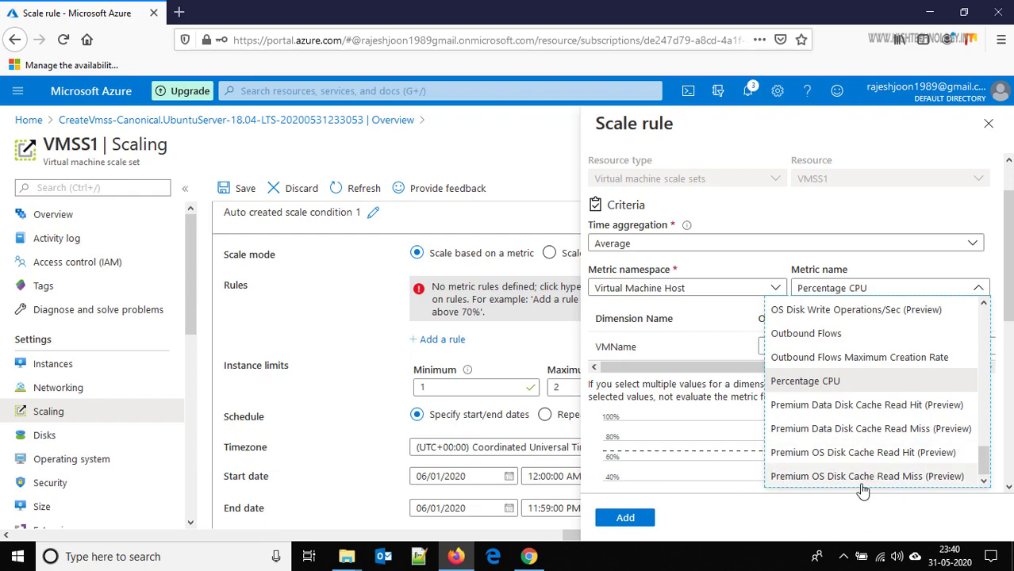
{"action": "left_click", "coordinate": [985, 285]}
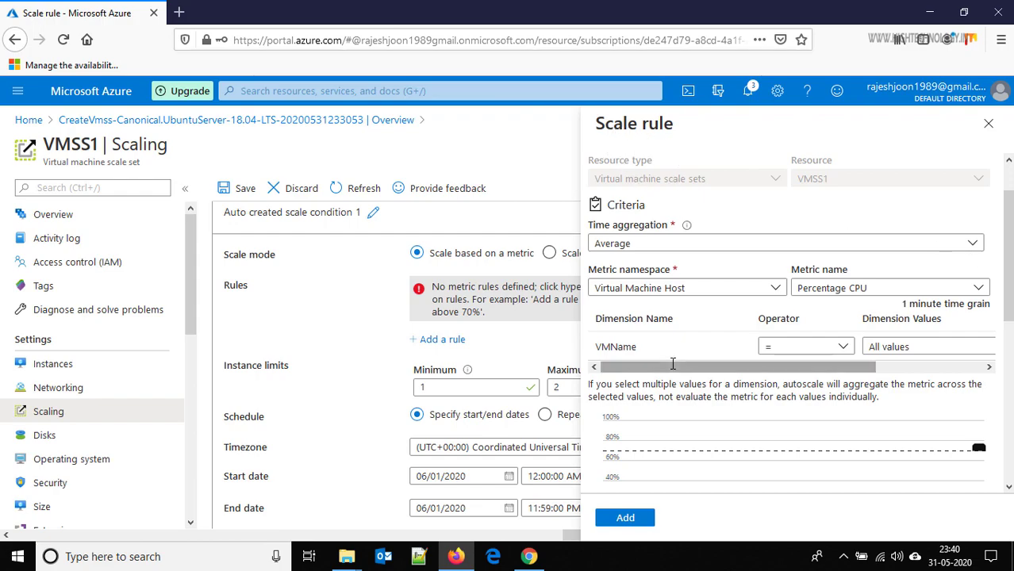
{"action": "left_click", "coordinate": [987, 123]}
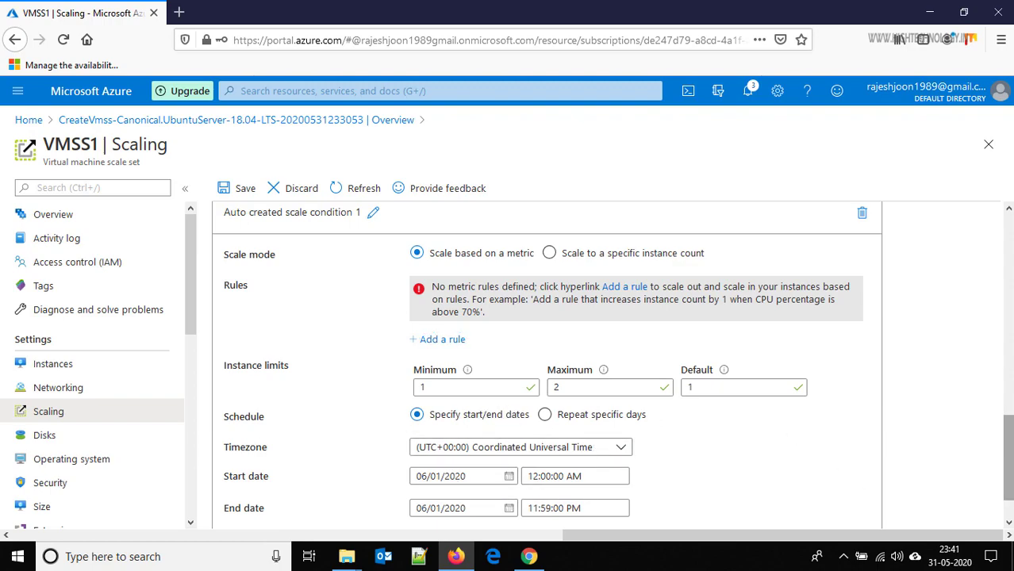
- Discard the unsaved scale condition changes and confirm the discard
{"action": "left_click_drag", "start_coordinate": [1007, 456], "coordinate": [1008, 251]}
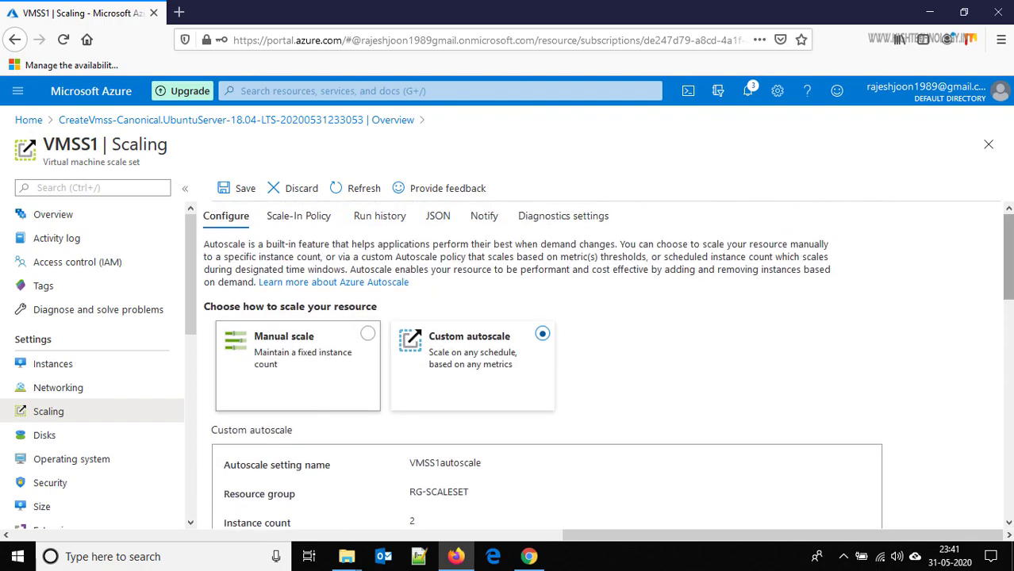
{"action": "left_click", "coordinate": [303, 192]}
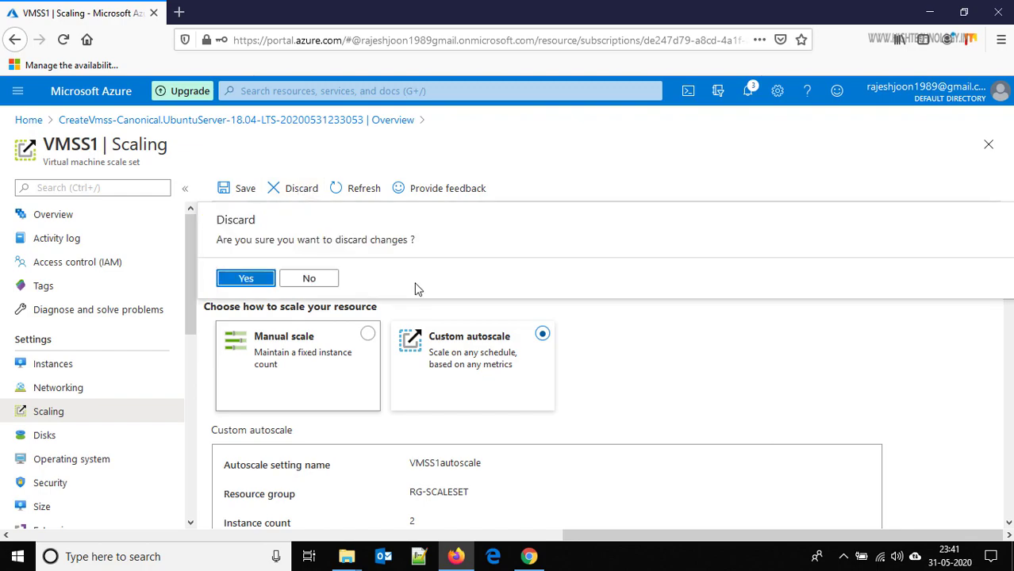
{"action": "left_click", "coordinate": [244, 278]}
{"action": "left_click", "coordinate": [246, 279]}
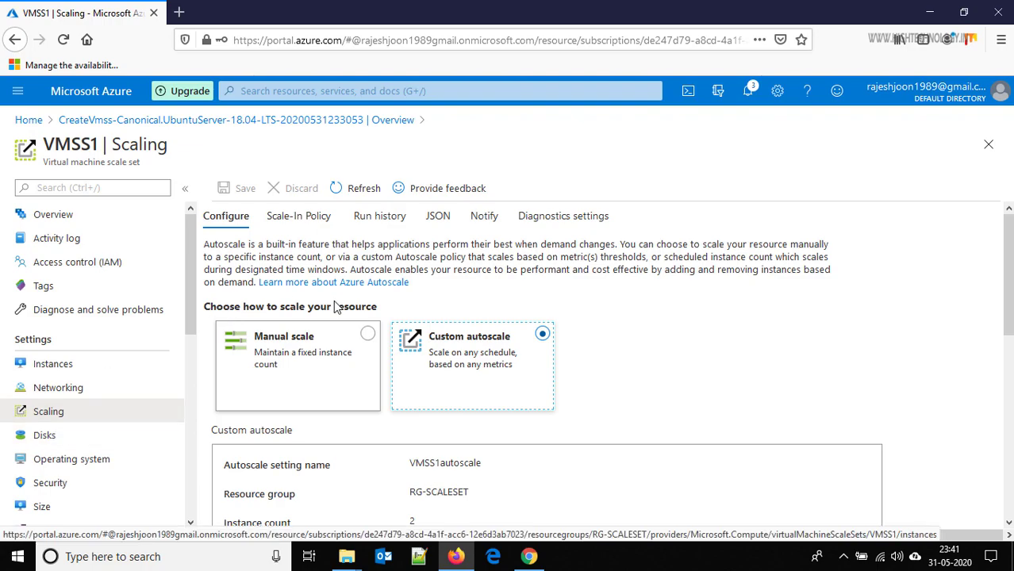
- Refresh VMSS1's instances, check its Extensions, then load the Size page for Standard_D2s_v3
{"action": "left_click", "coordinate": [76, 365]}
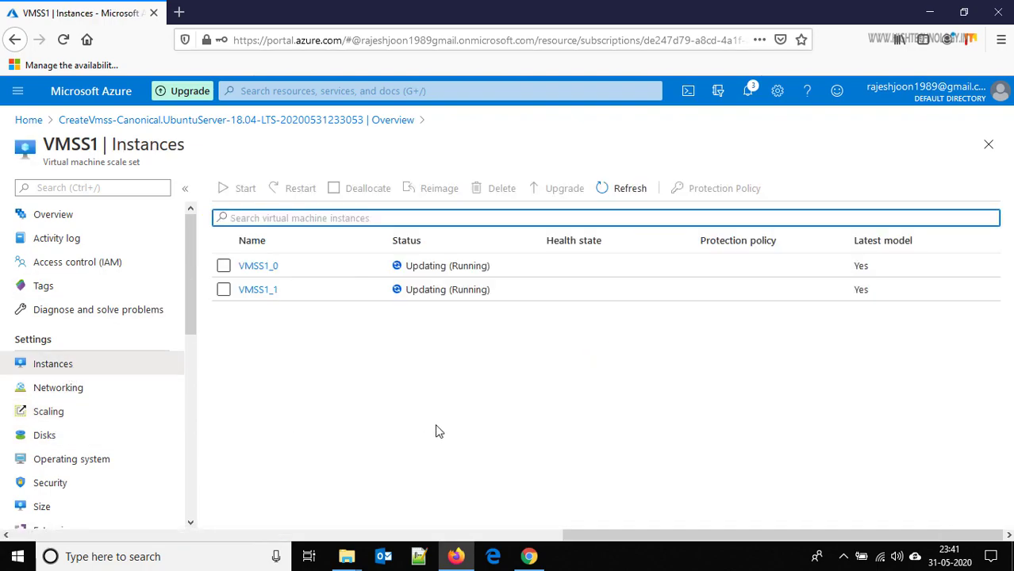
{"action": "left_click", "coordinate": [618, 188]}
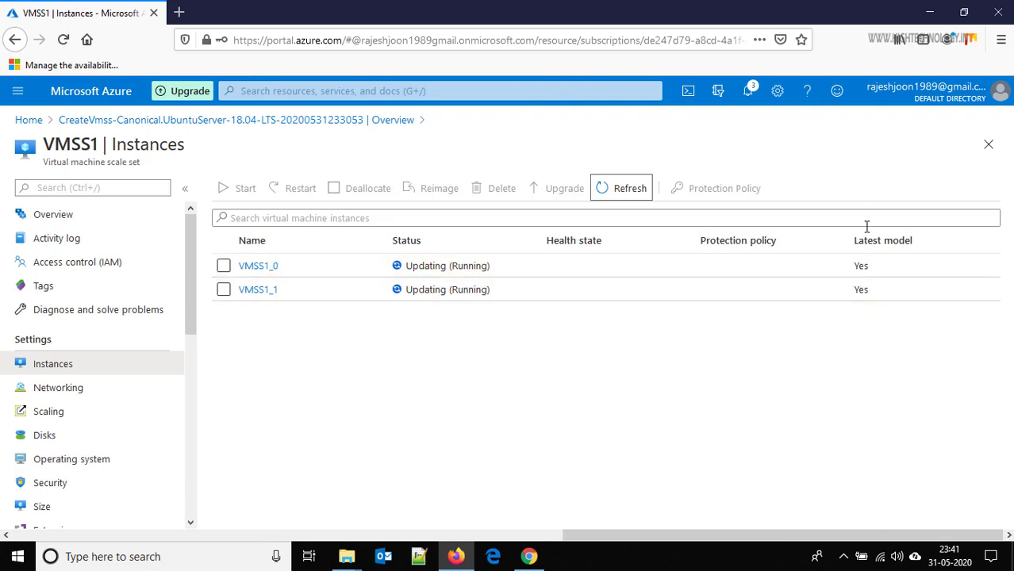
{"action": "left_click_drag", "start_coordinate": [190, 285], "coordinate": [191, 341]}
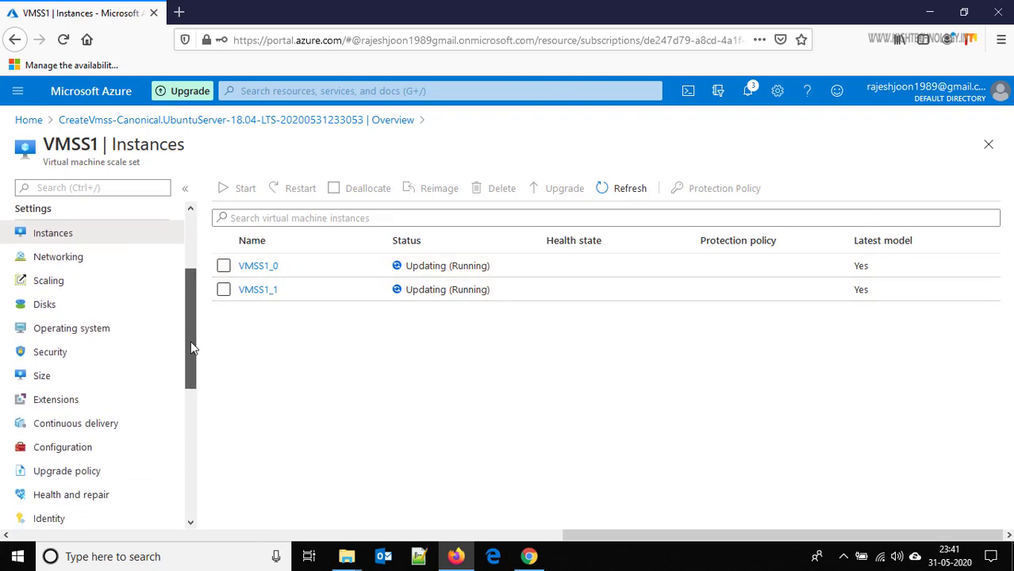
{"action": "left_click", "coordinate": [68, 405]}
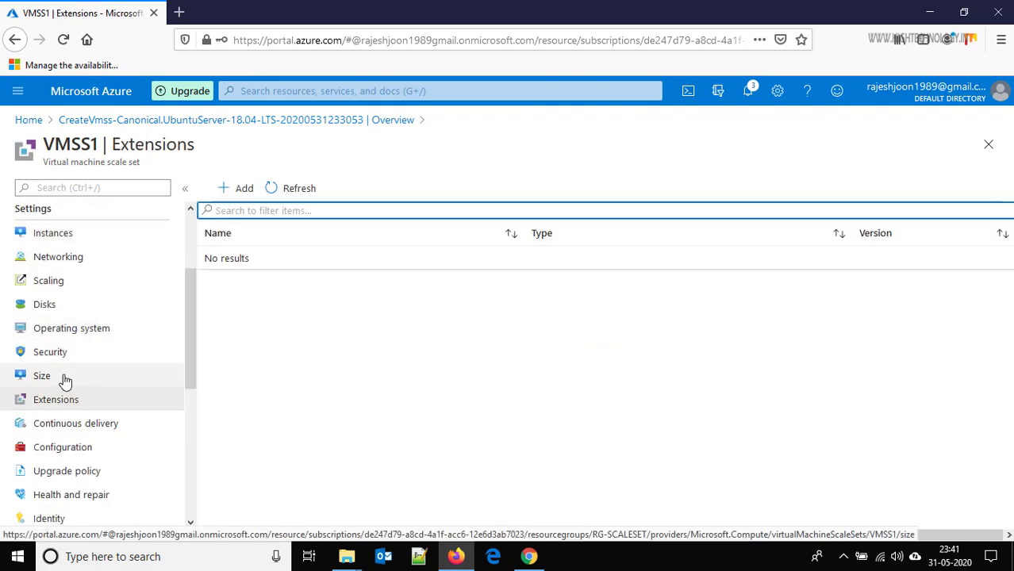
{"action": "left_click", "coordinate": [65, 379]}
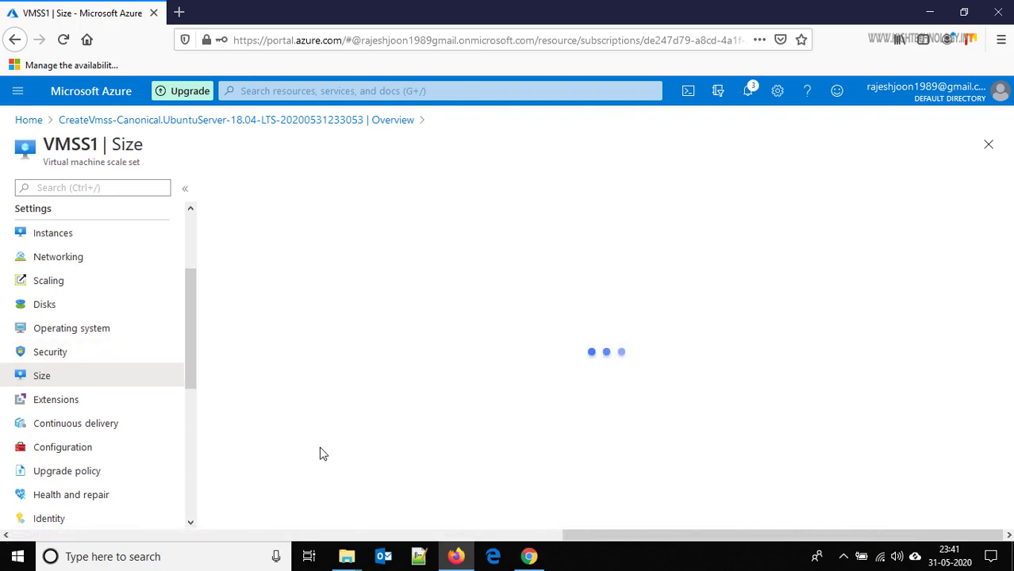